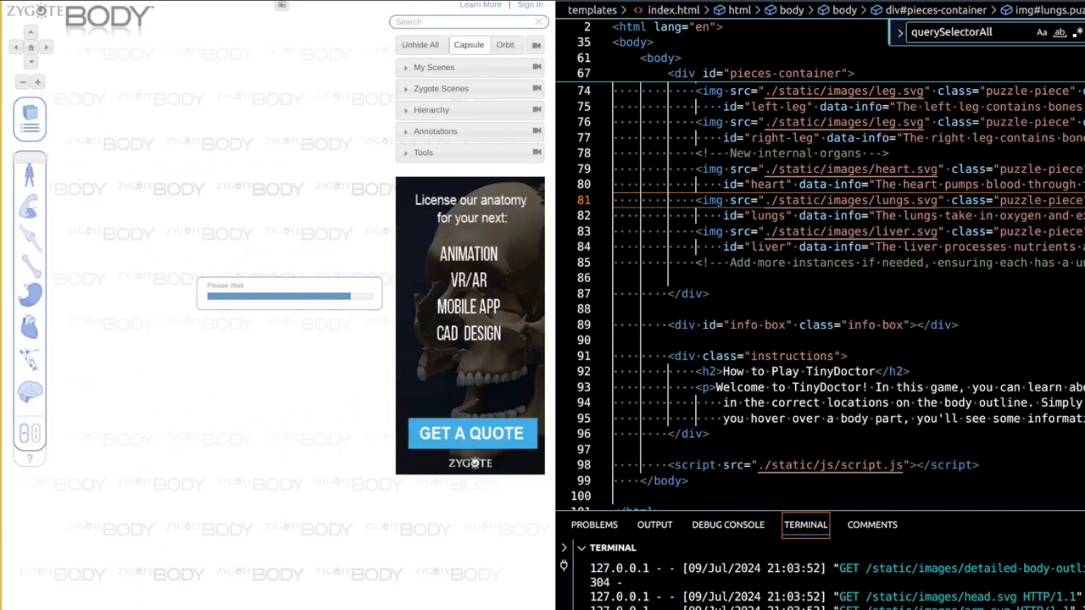
Examine the adult female model's muscle, organ and skeleton layers from the front and back, finishing on the outer muscles.
drag(244, 216, 272, 234)
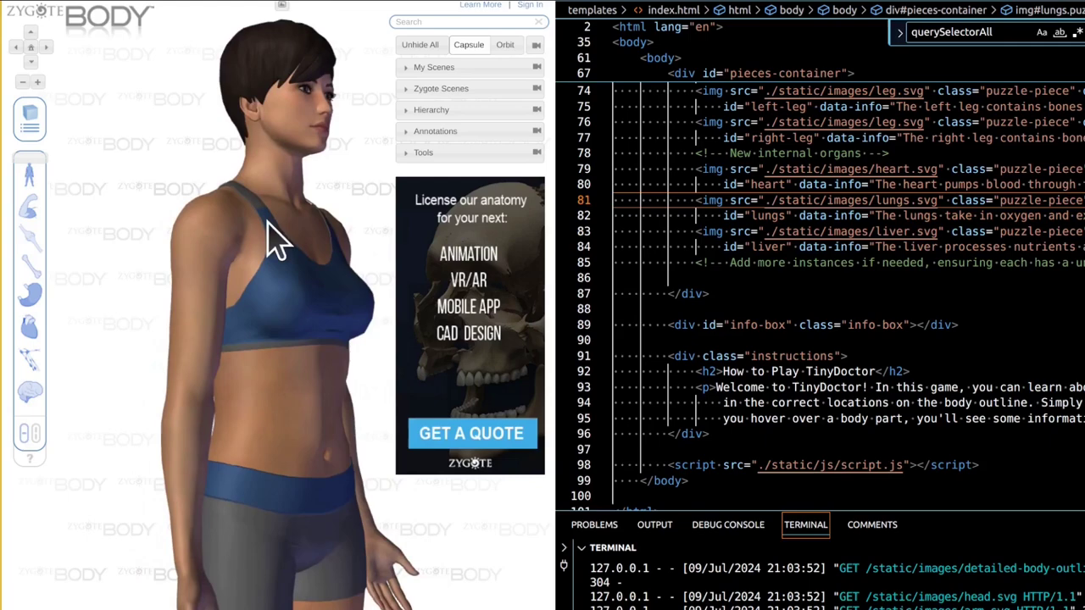
click(26, 209)
drag(197, 335, 60, 310)
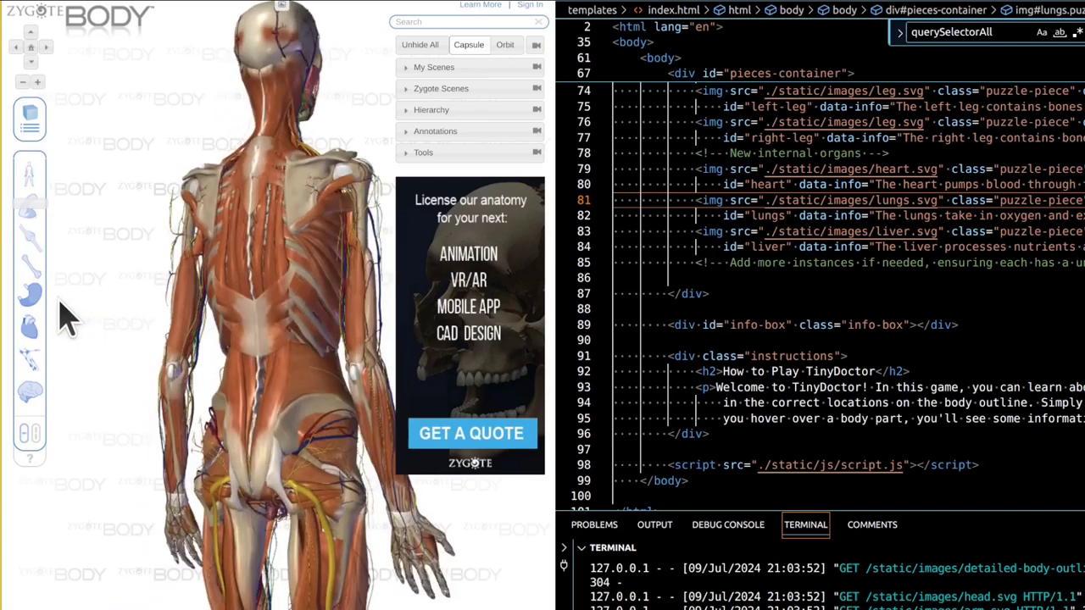
click(25, 298)
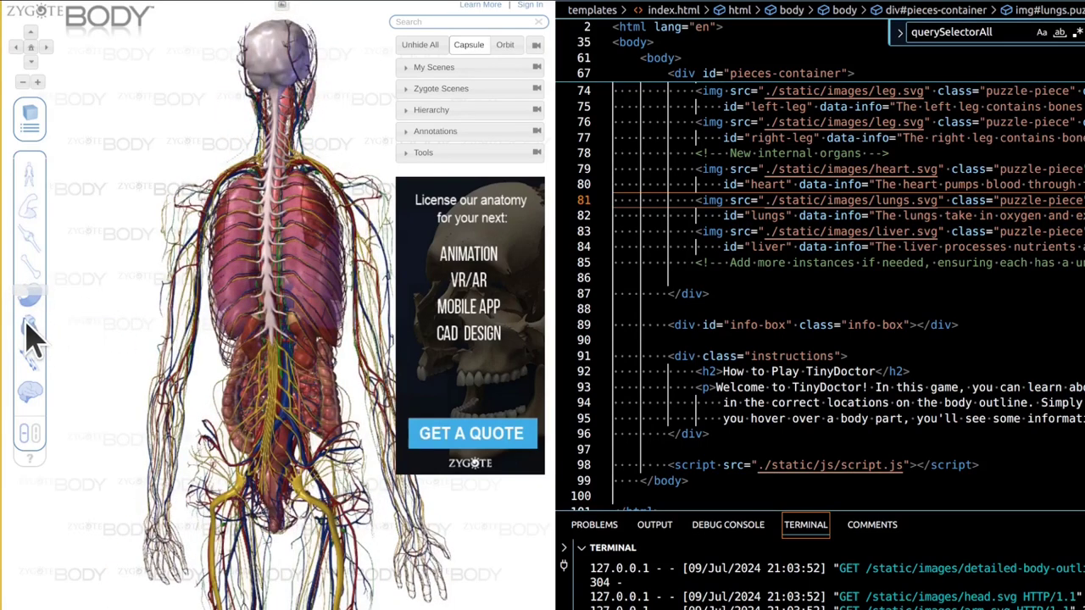
click(26, 243)
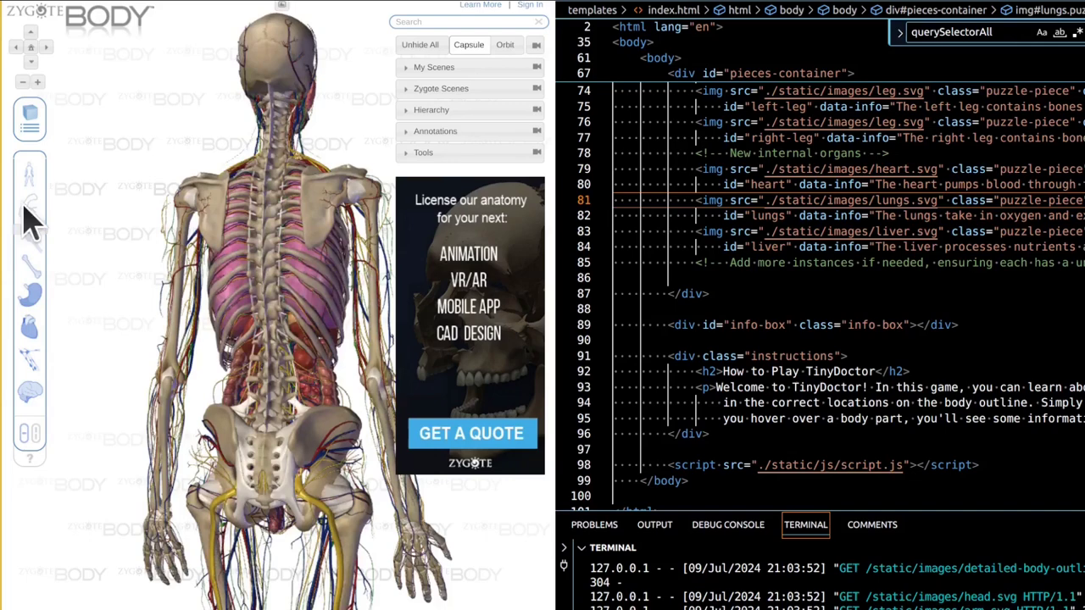
click(24, 206)
click(27, 176)
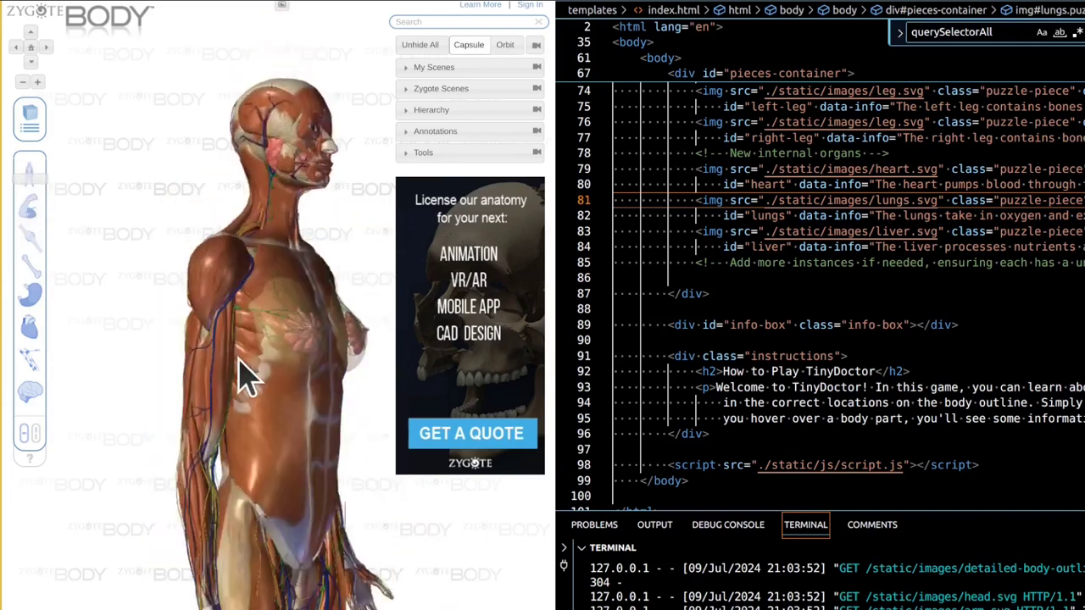
drag(238, 360, 97, 504)
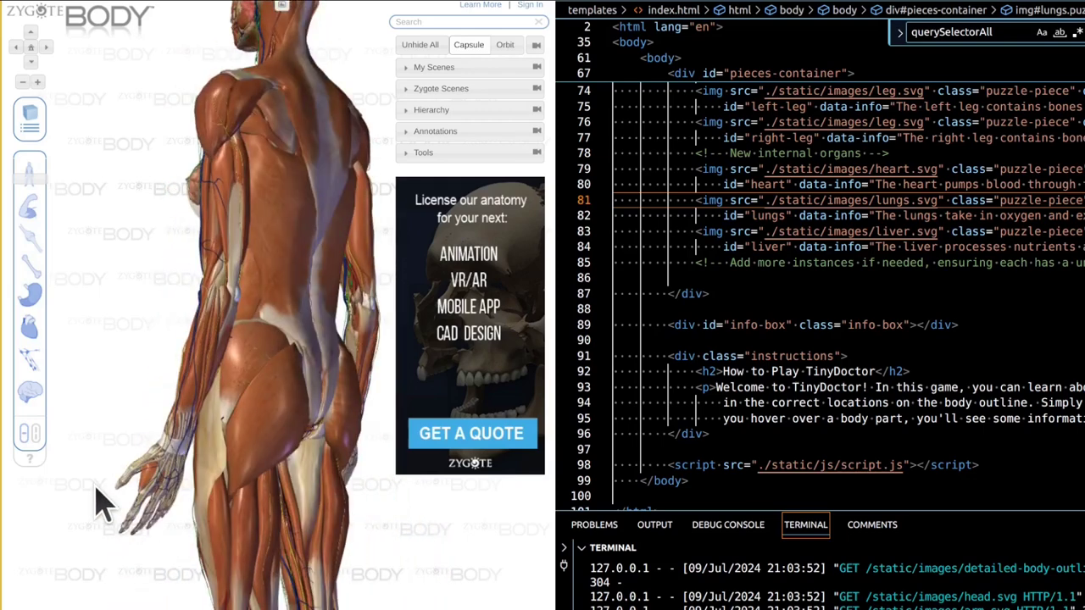
Isolate the female model's nervous system and inspect the spinal nerves and the inside of the brain up close.
click(32, 392)
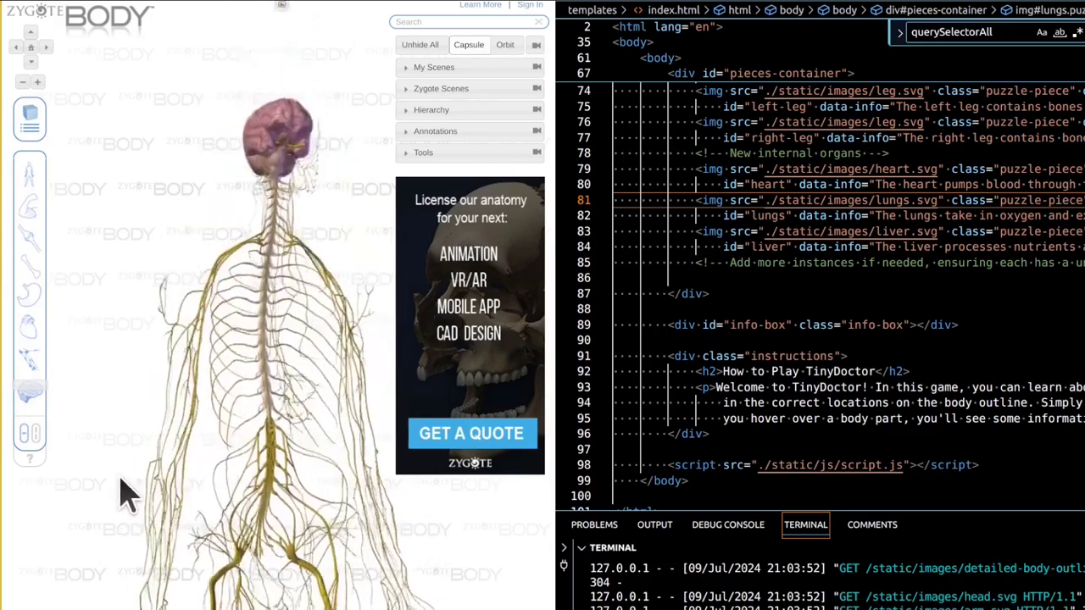
drag(126, 491, 265, 464)
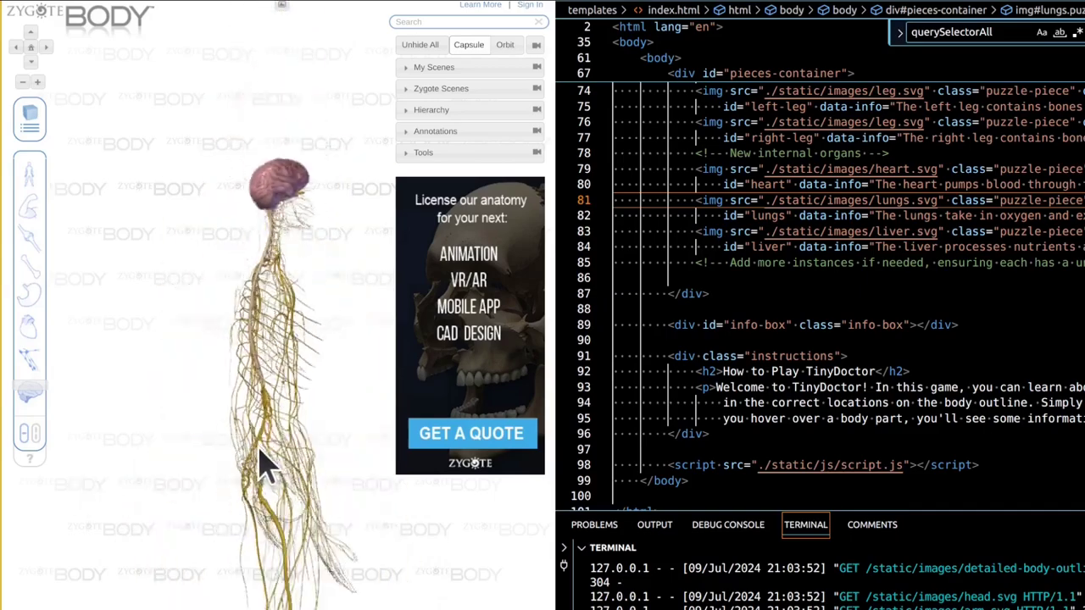
scroll(265, 464, up, 10)
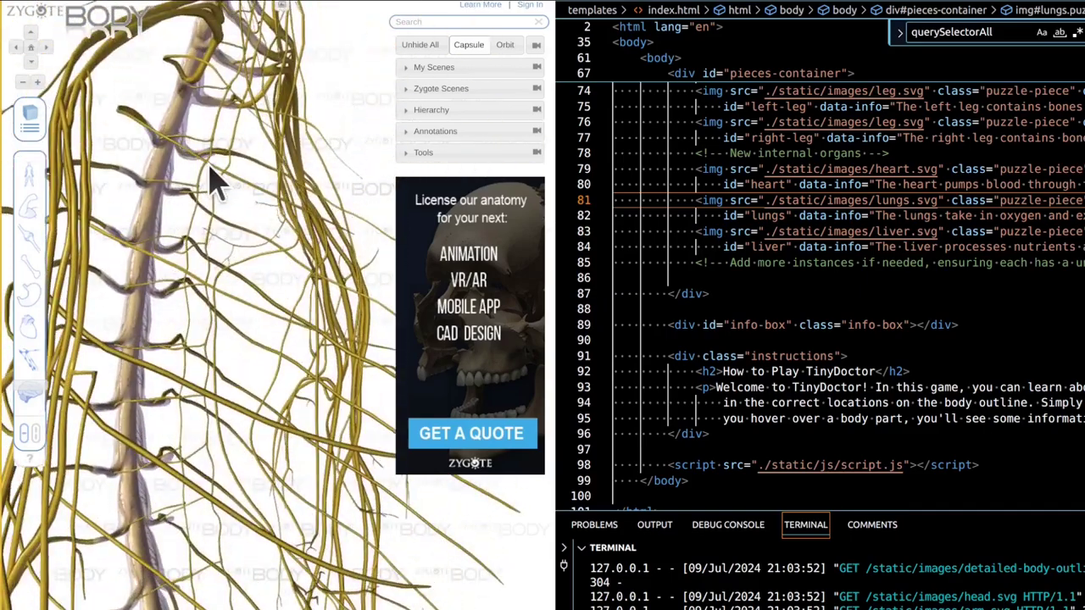
scroll(216, 182, down, 5)
scroll(242, 279, up, 5)
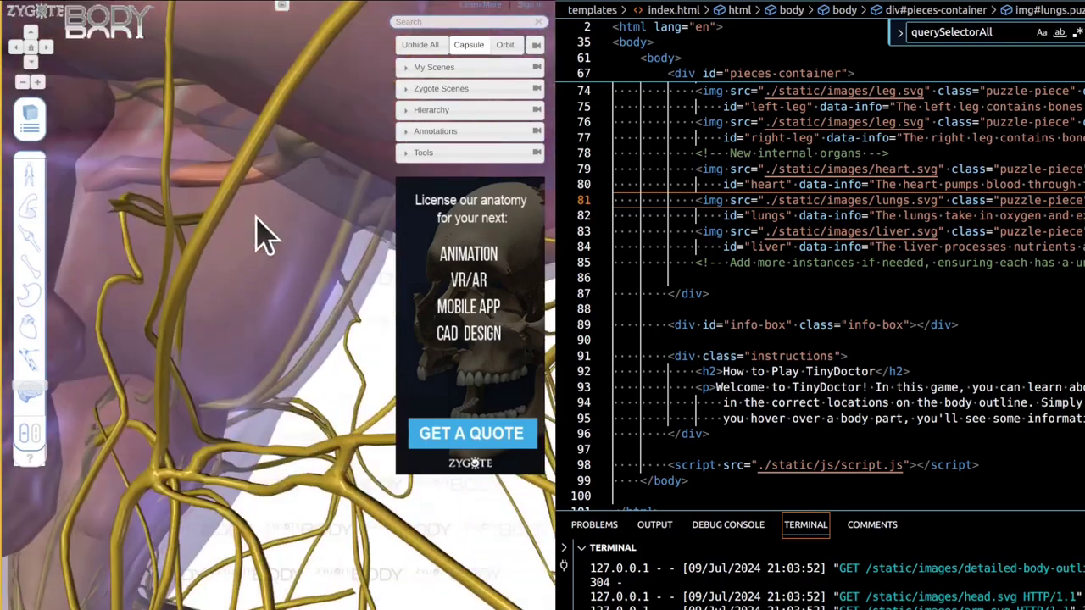
scroll(213, 504, up, 5)
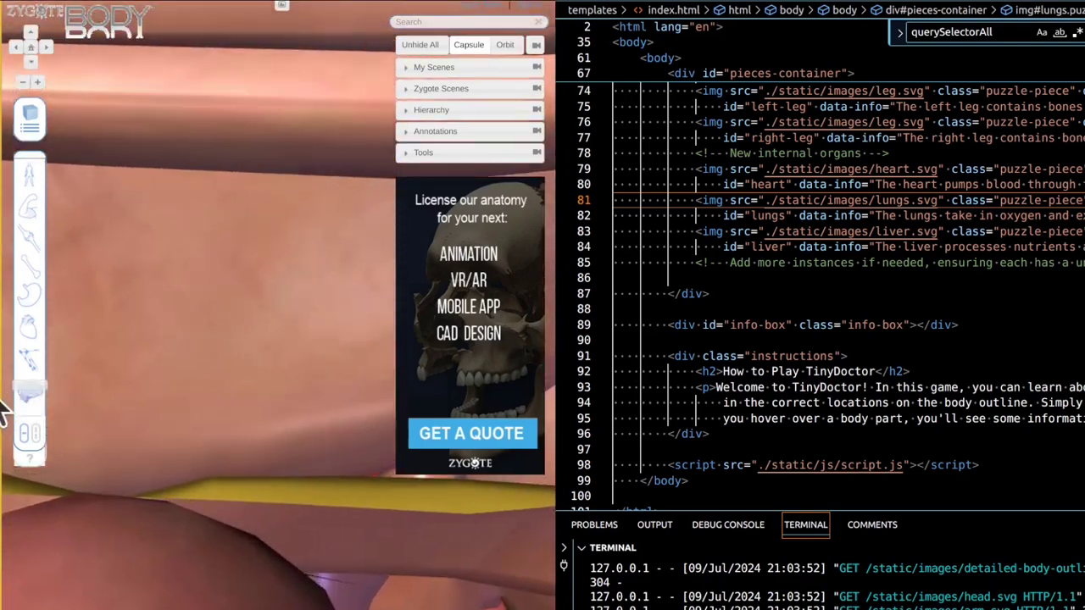
scroll(212, 440, down, 3)
scroll(129, 418, down, 4)
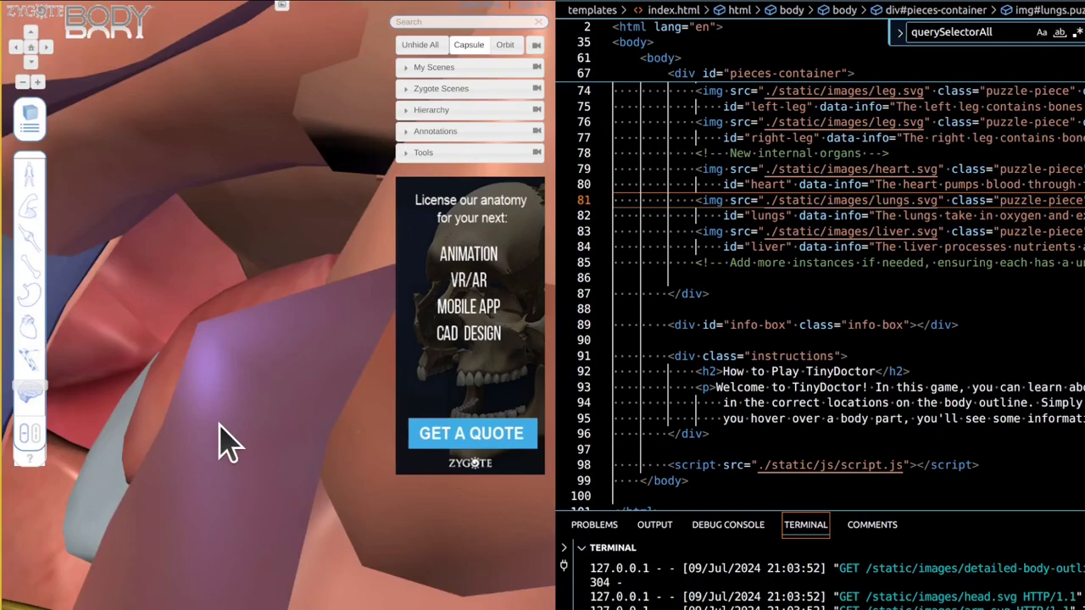
scroll(212, 441, up, 3)
scroll(216, 449, down, 10)
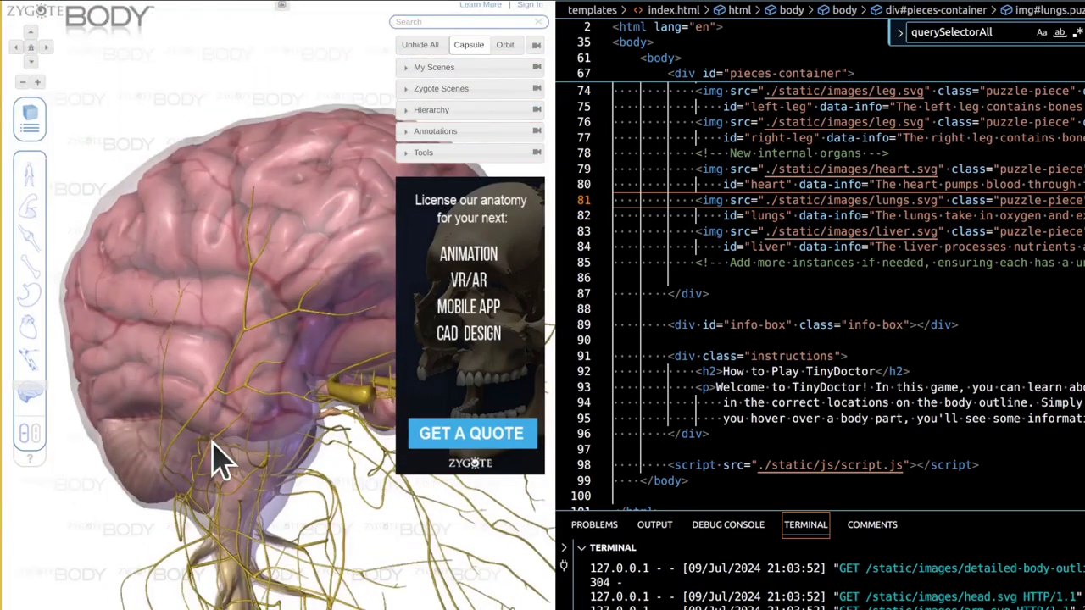
Inspect the brainstem and cranial nerves from beneath the brain, and view the whole nervous system from both sides.
drag(172, 439, 140, 373)
scroll(187, 386, up, 3)
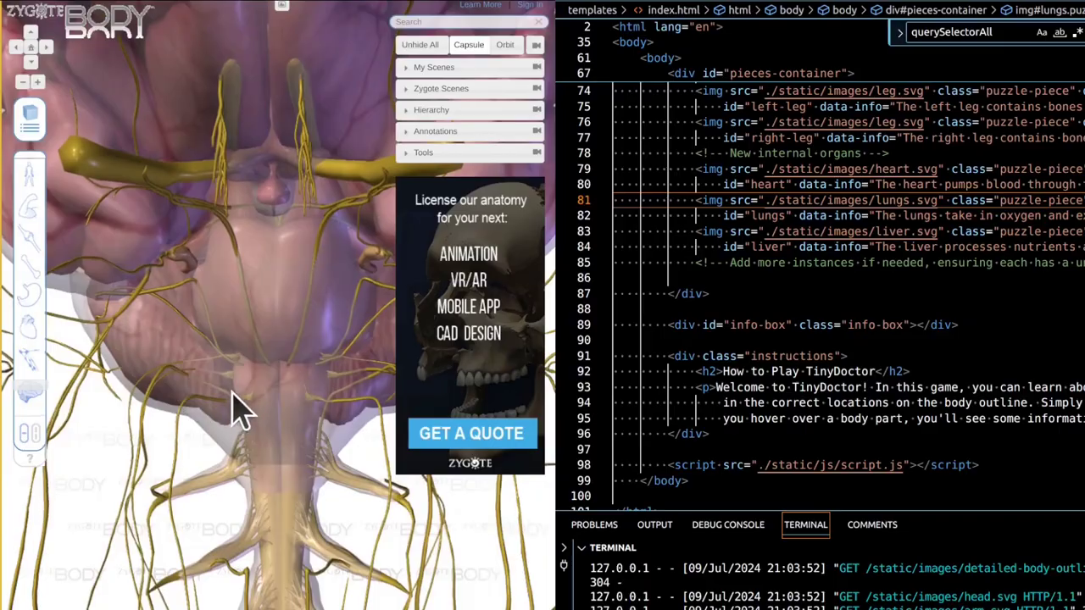
scroll(230, 410, down, 8)
drag(259, 462, 377, 462)
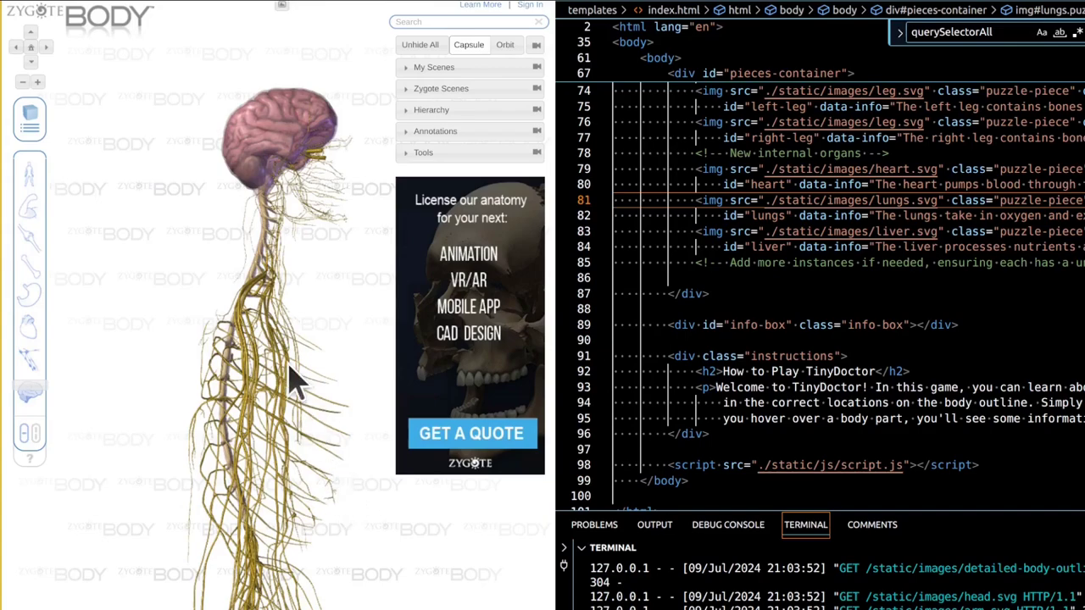
drag(292, 381, 406, 299)
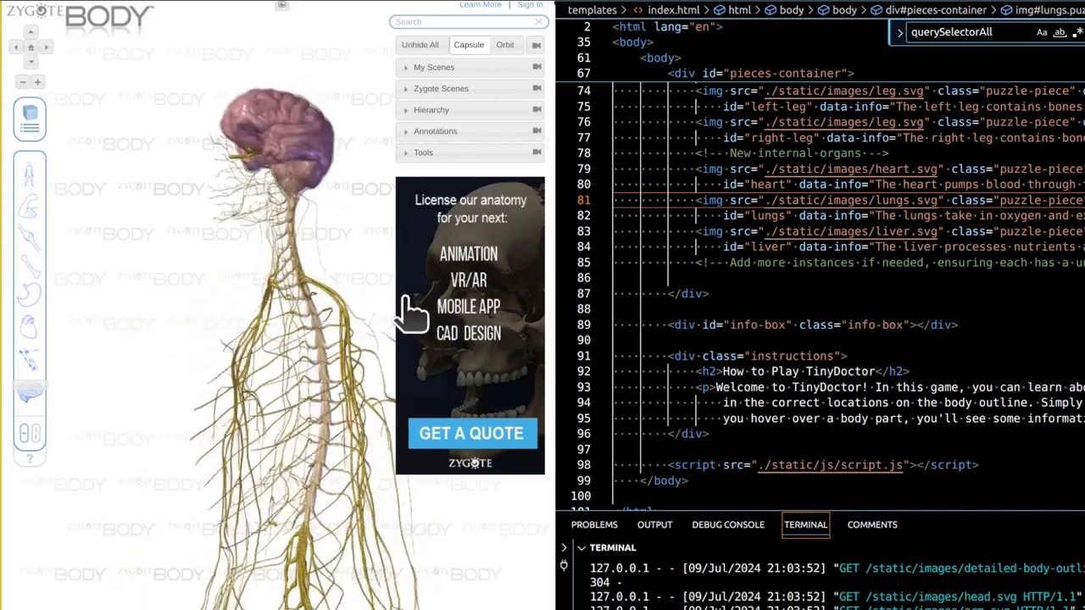
Orbit around the nervous system and bring back the female model's deep muscle layer.
click(504, 49)
click(396, 70)
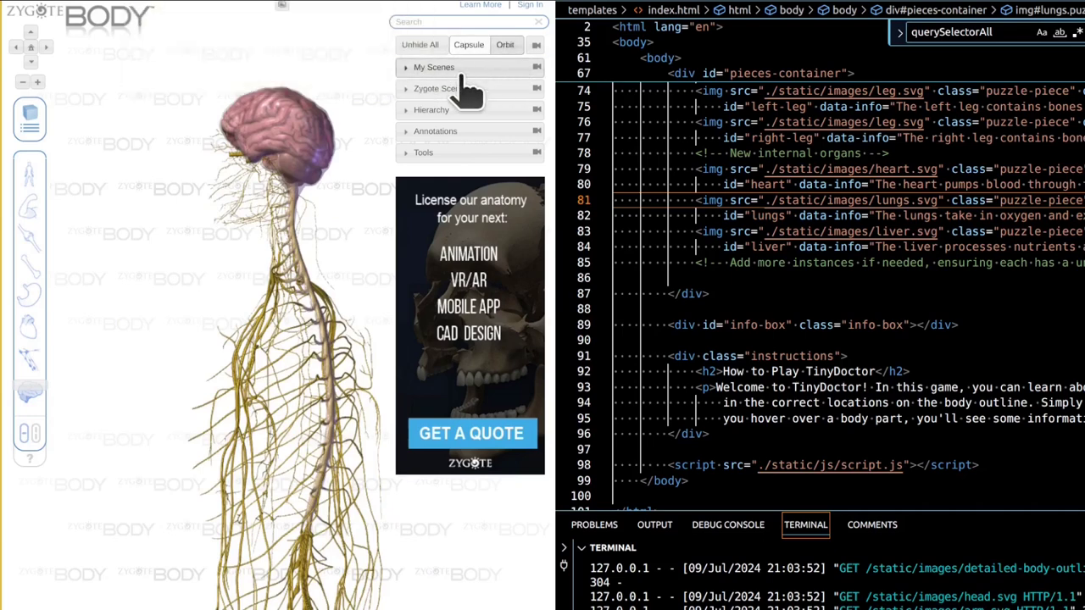
drag(339, 133, 332, 212)
drag(246, 229, 283, 246)
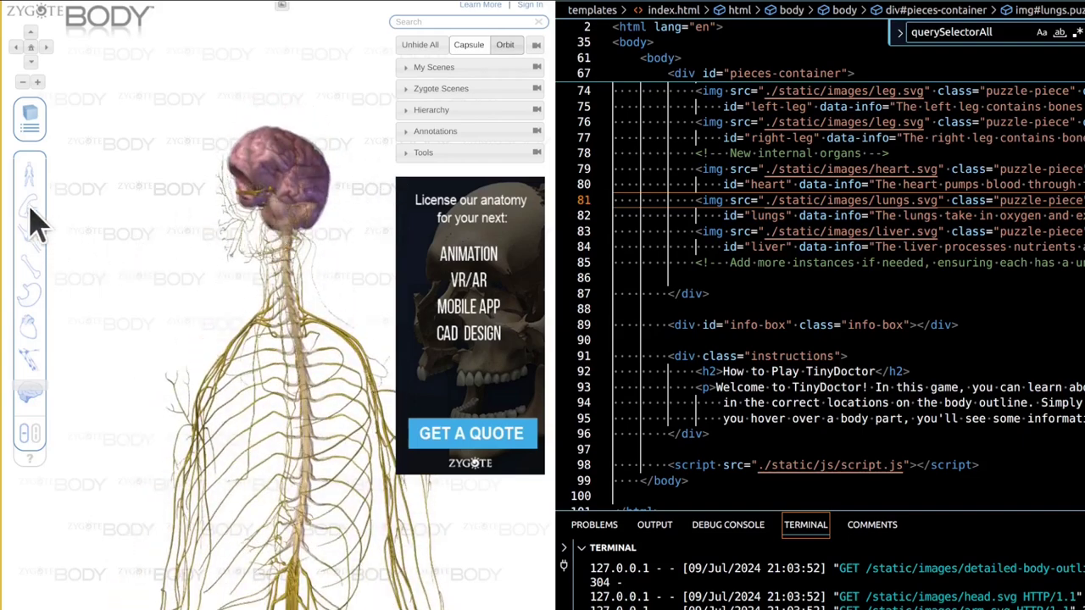
drag(34, 222, 34, 212)
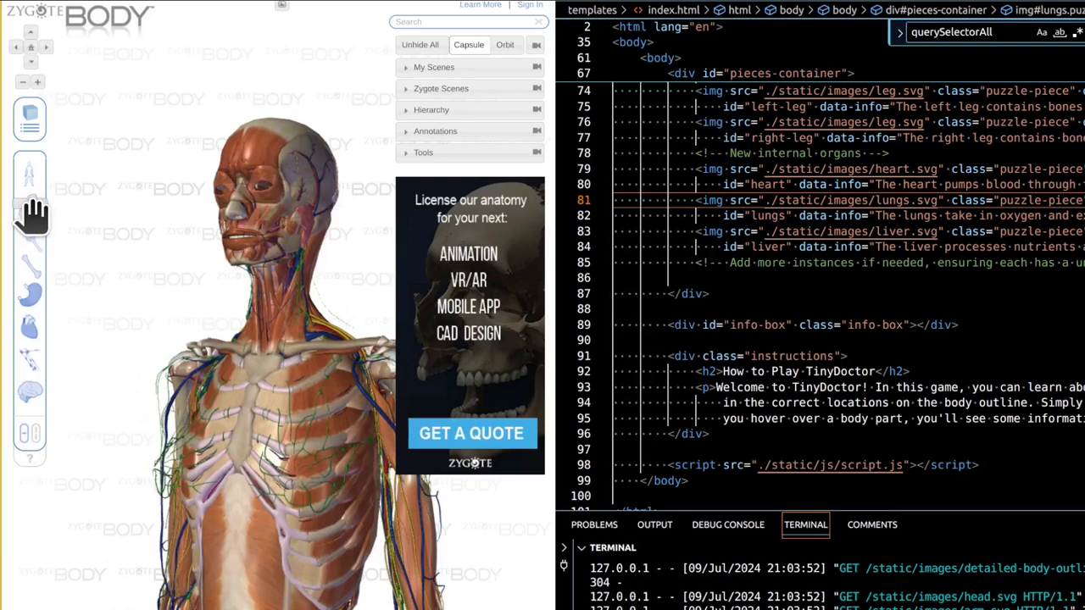
Try to load the Eye component model.
mouse_move(30, 114)
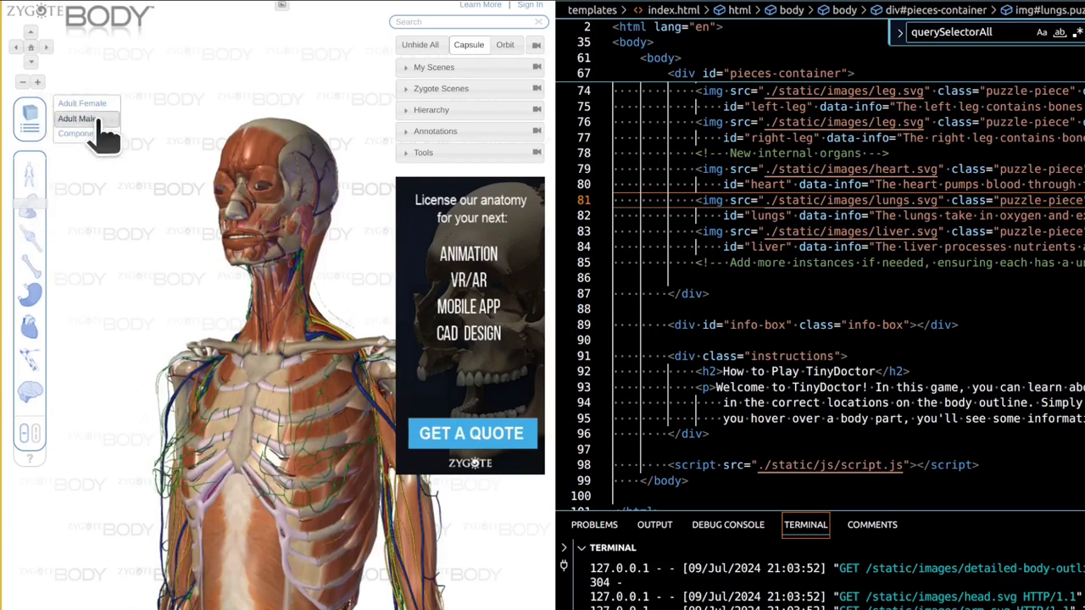
mouse_move(114, 133)
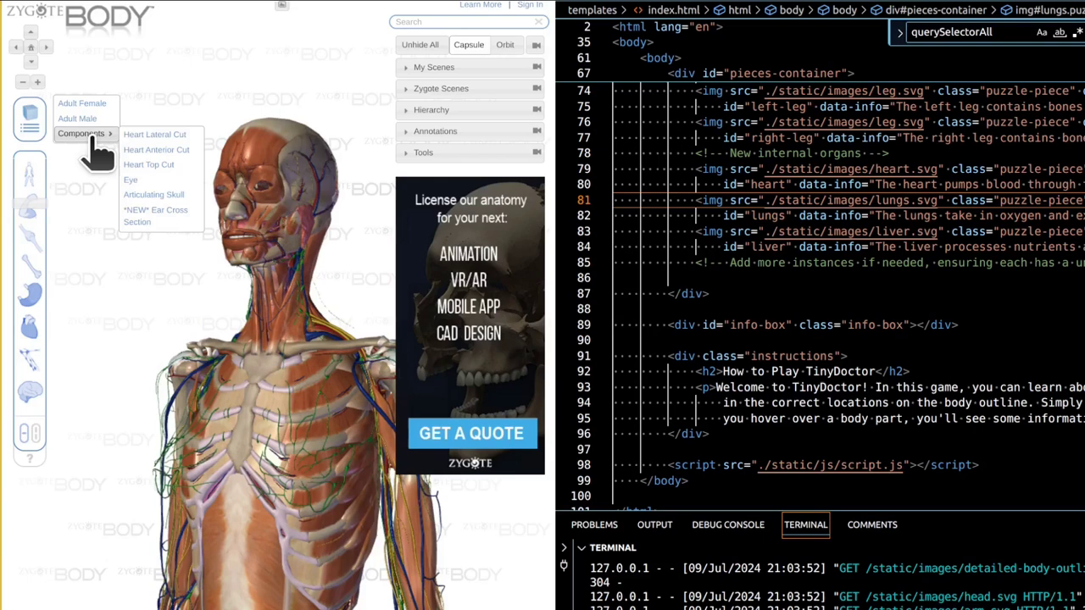
click(130, 180)
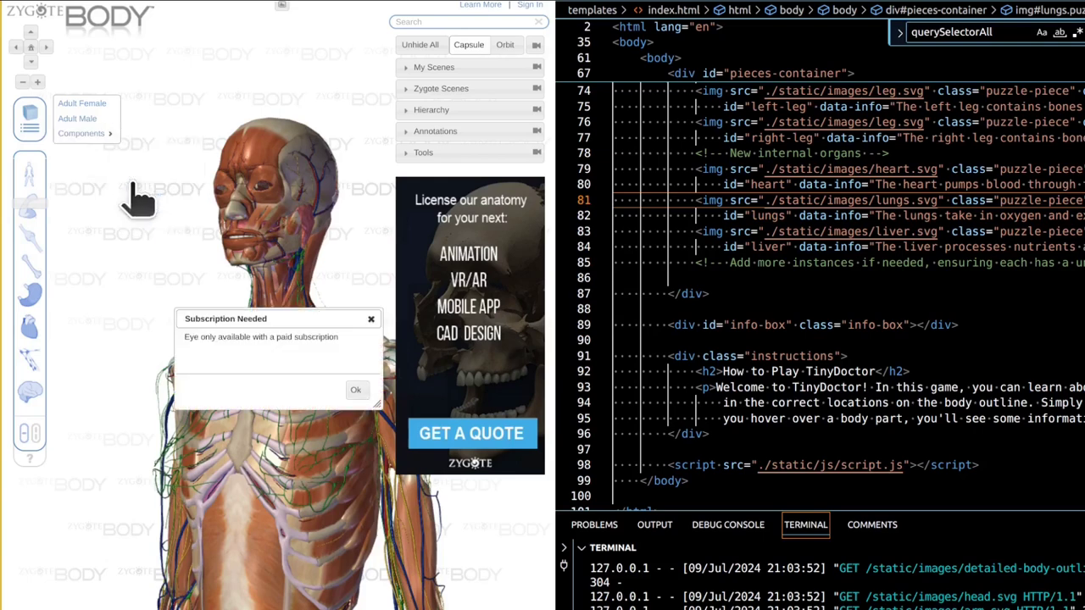
click(371, 319)
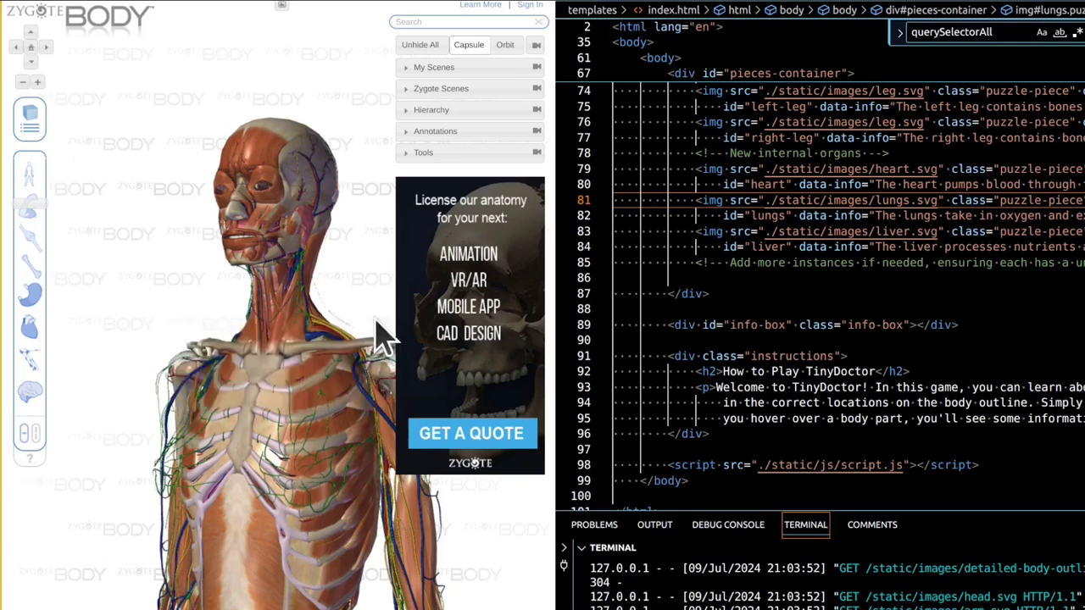
Load the Adult Male model.
mouse_move(30, 127)
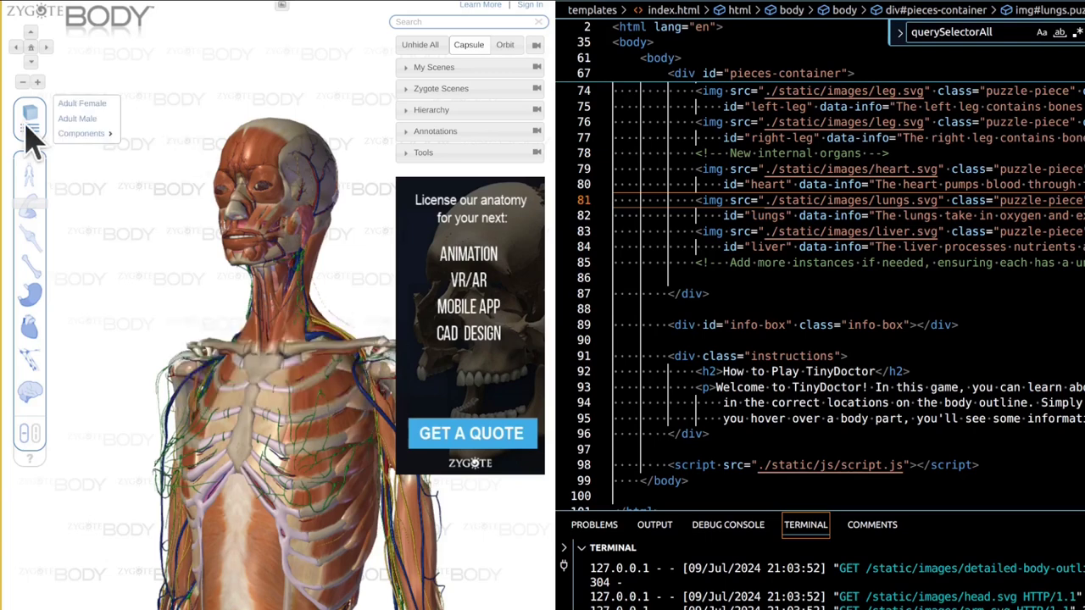
click(85, 120)
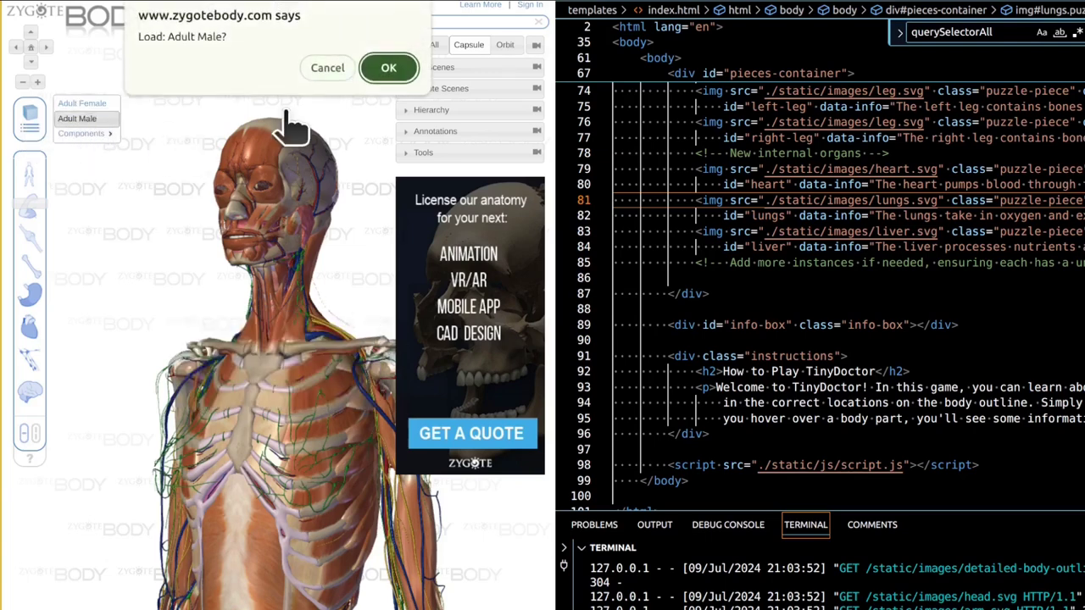
click(390, 70)
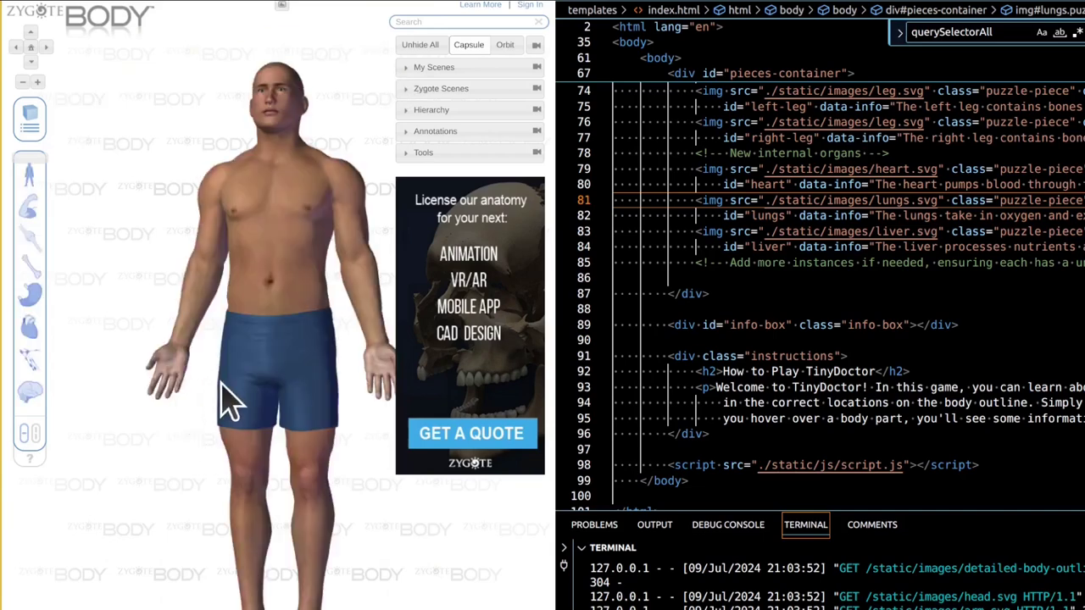
Examine the male model's skeleton, muscle and organ layers from the back and front, and return it to full skin.
drag(220, 381, 300, 416)
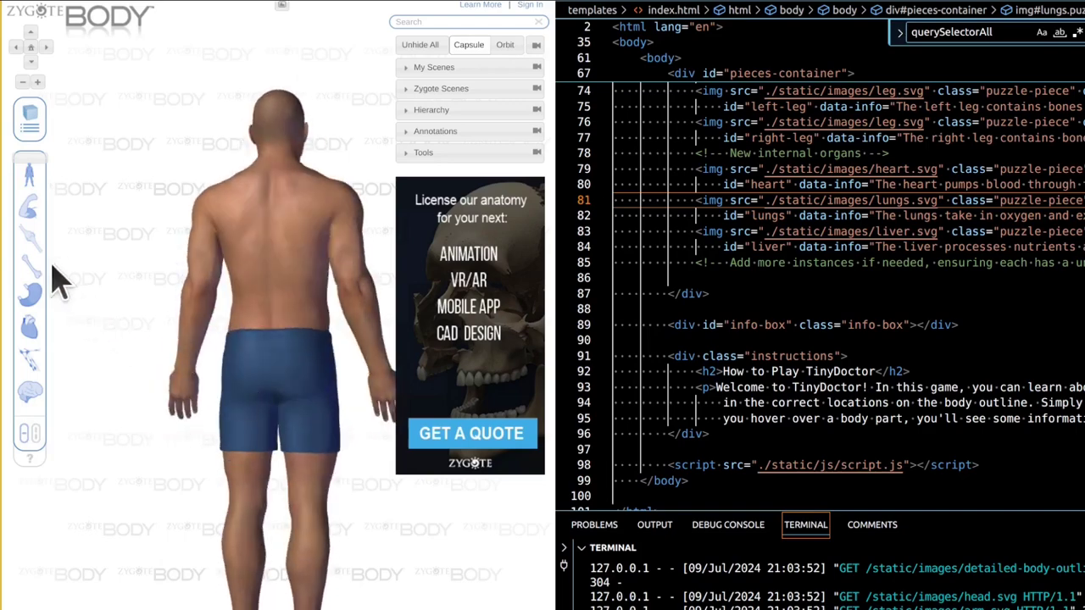
click(35, 251)
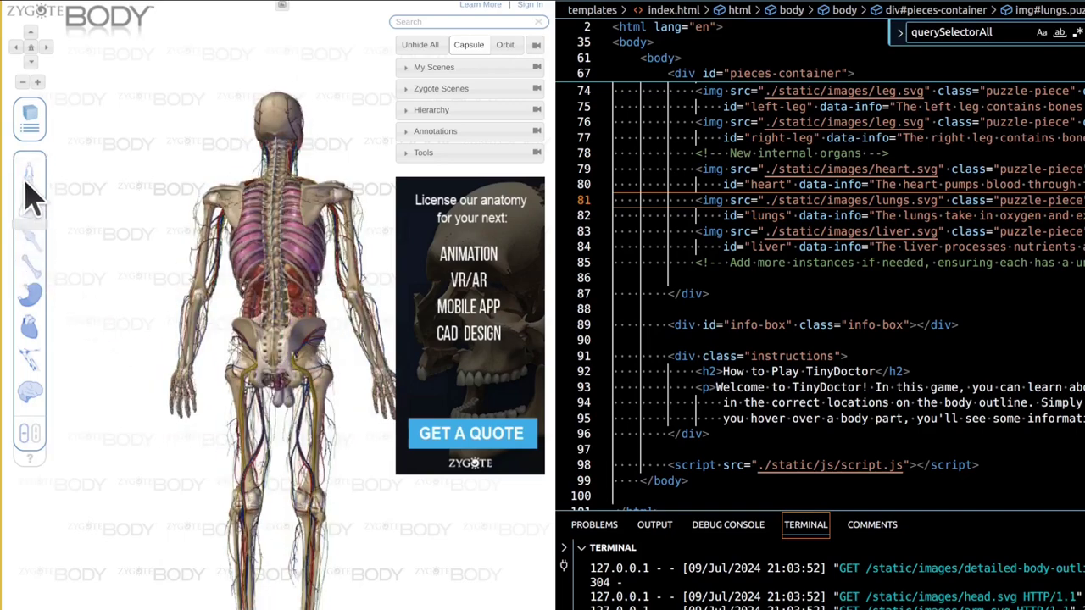
drag(26, 180, 33, 170)
drag(68, 221, 155, 322)
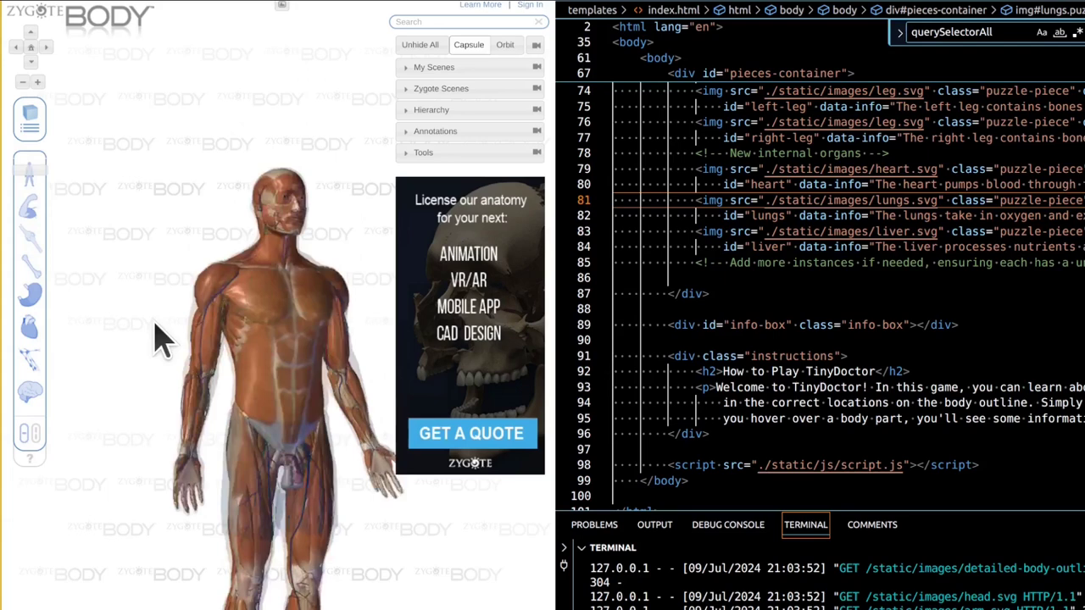
click(28, 219)
click(25, 174)
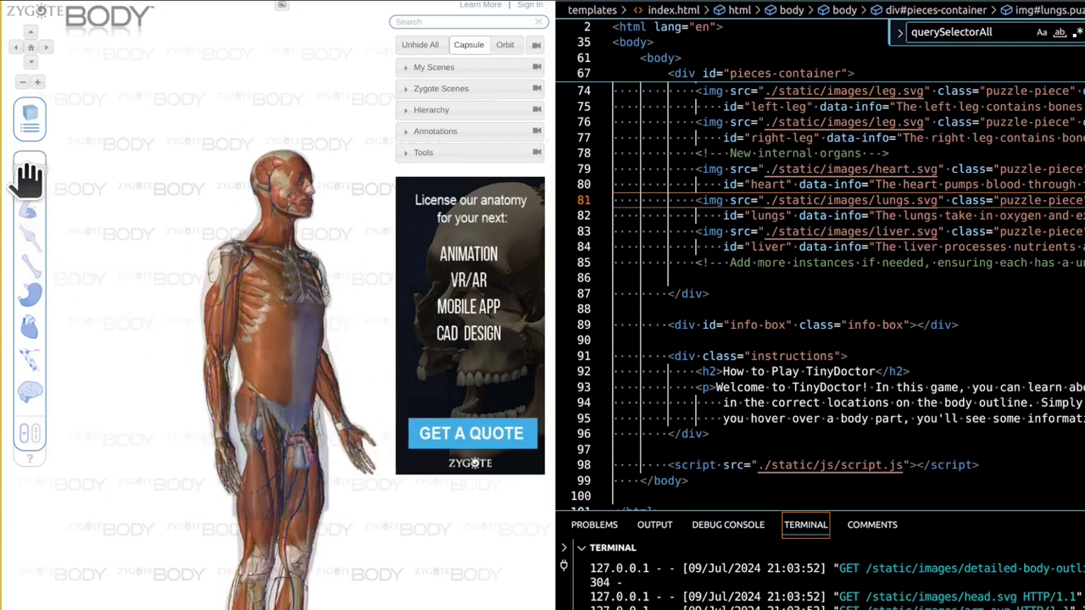
click(30, 225)
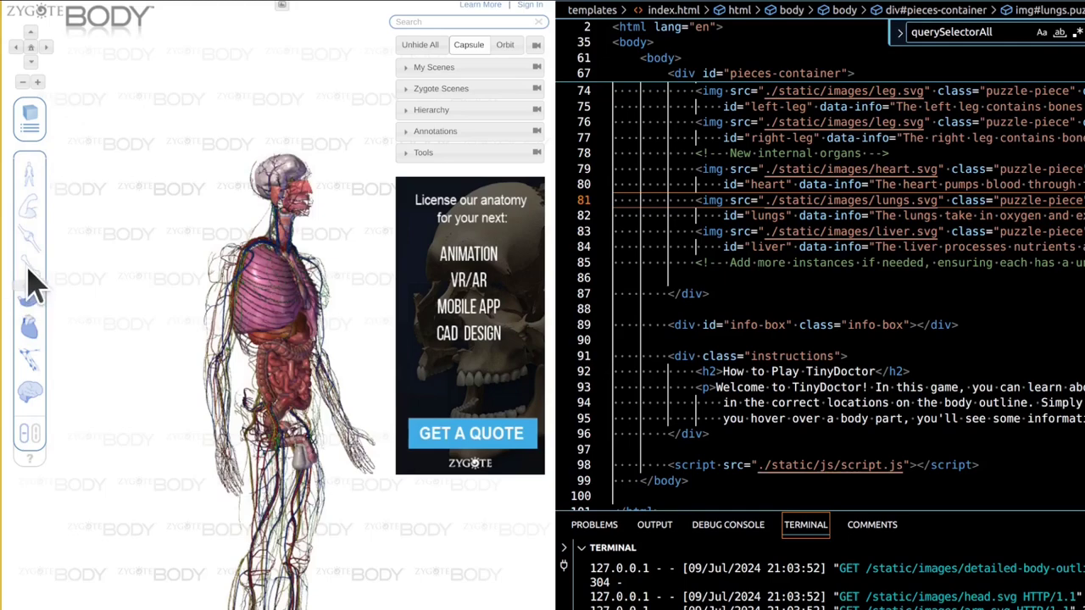
click(27, 193)
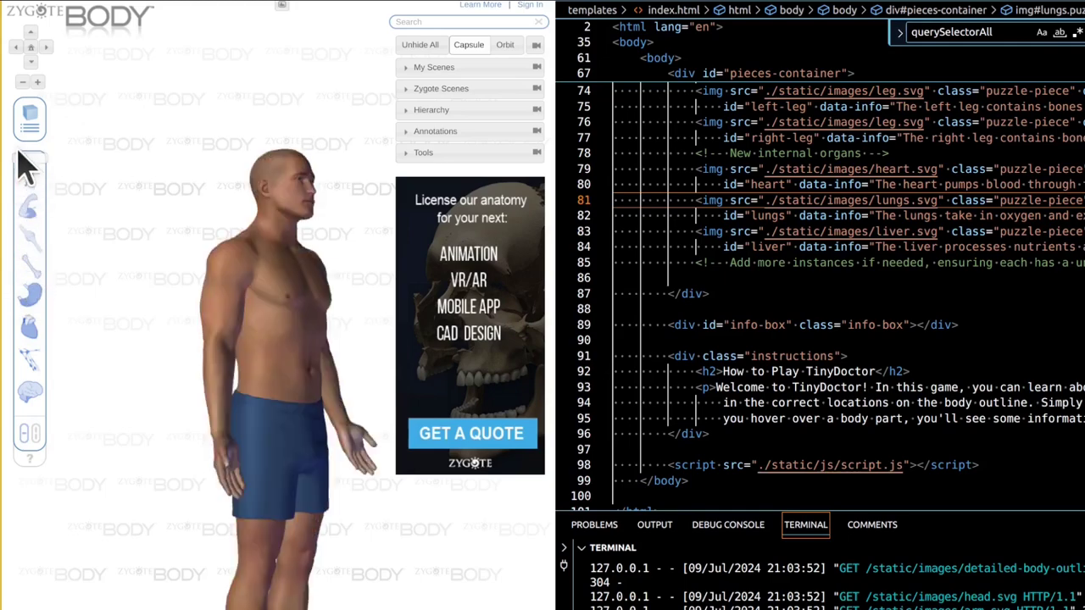
Fade the male model down to its deep brain structures and cerebellum, with the thalamus highlighted.
drag(18, 150, 53, 415)
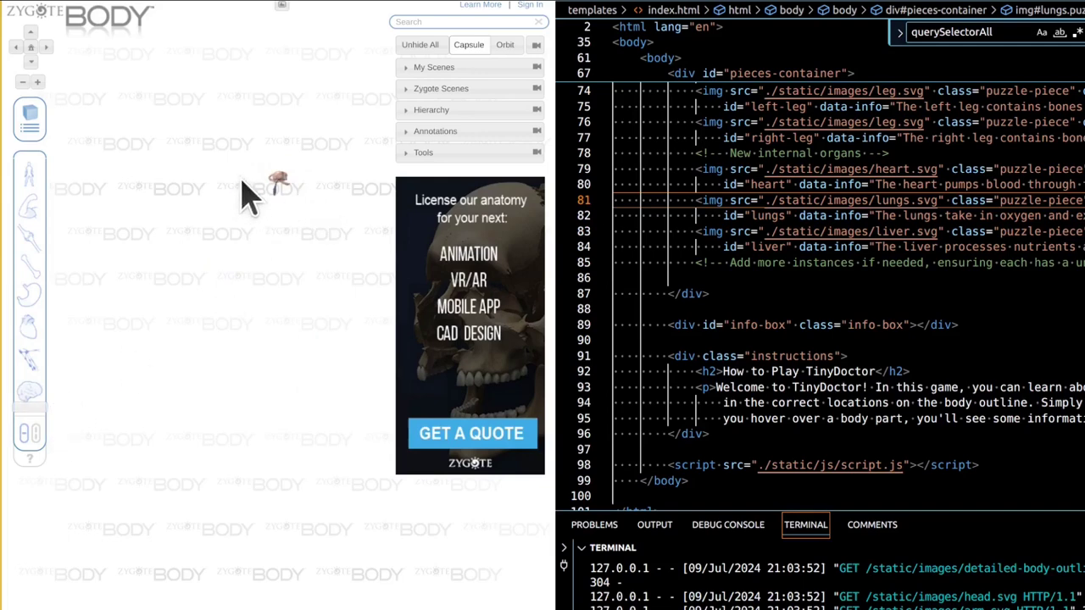
click(39, 436)
drag(288, 195, 305, 263)
drag(271, 182, 224, 320)
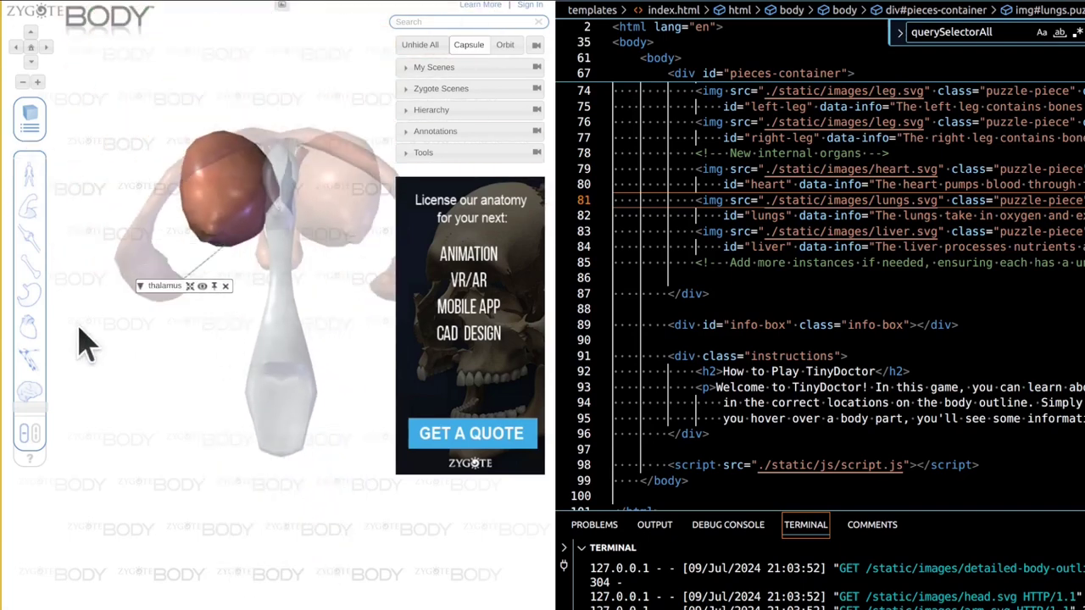
mouse_move(32, 407)
mouse_down()
mouse_move(35, 383)
mouse_move(35, 402)
mouse_up()
click(35, 399)
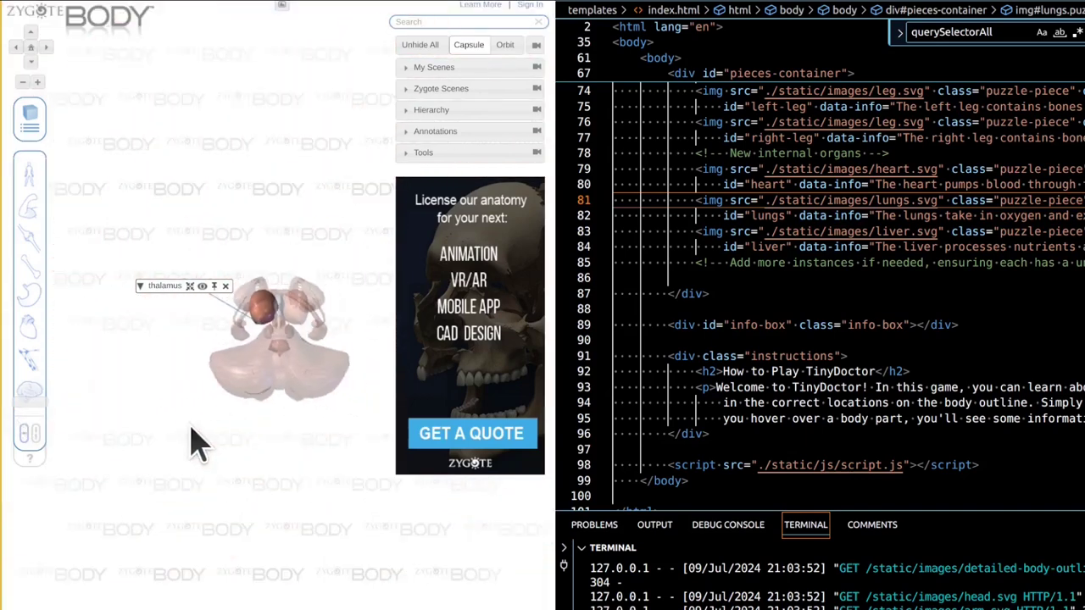
Rotate the deep brain structures and cerebellum to a side view.
drag(194, 442, 293, 458)
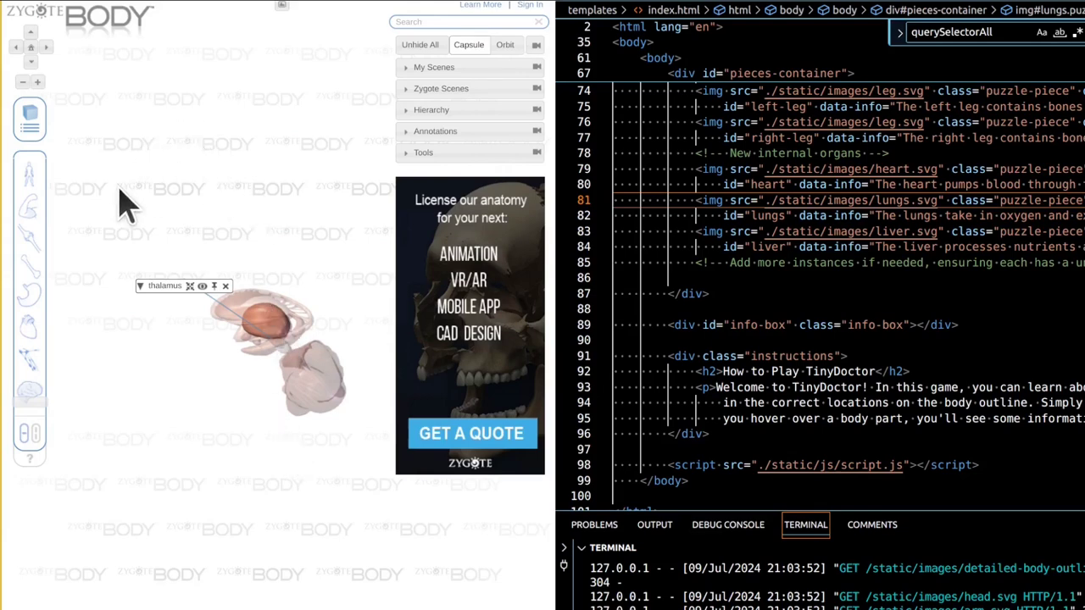
Return to the ChatGPT answer on open-source libraries and read the ZygoteBody and BodyParts3D entries.
key(ctrl+shift+Tab)
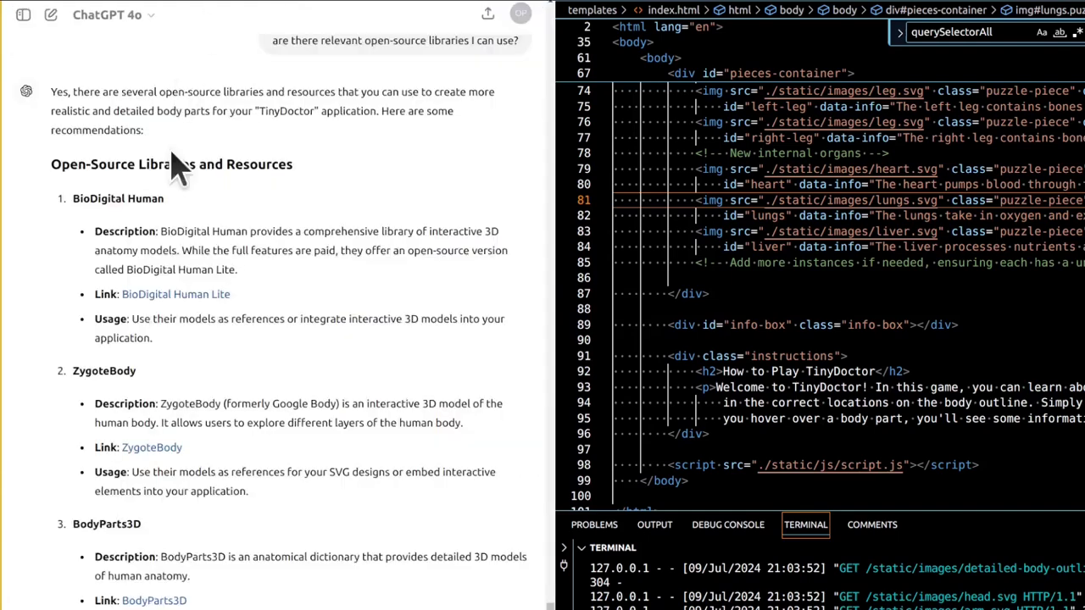
drag(126, 230, 241, 270)
drag(141, 403, 203, 423)
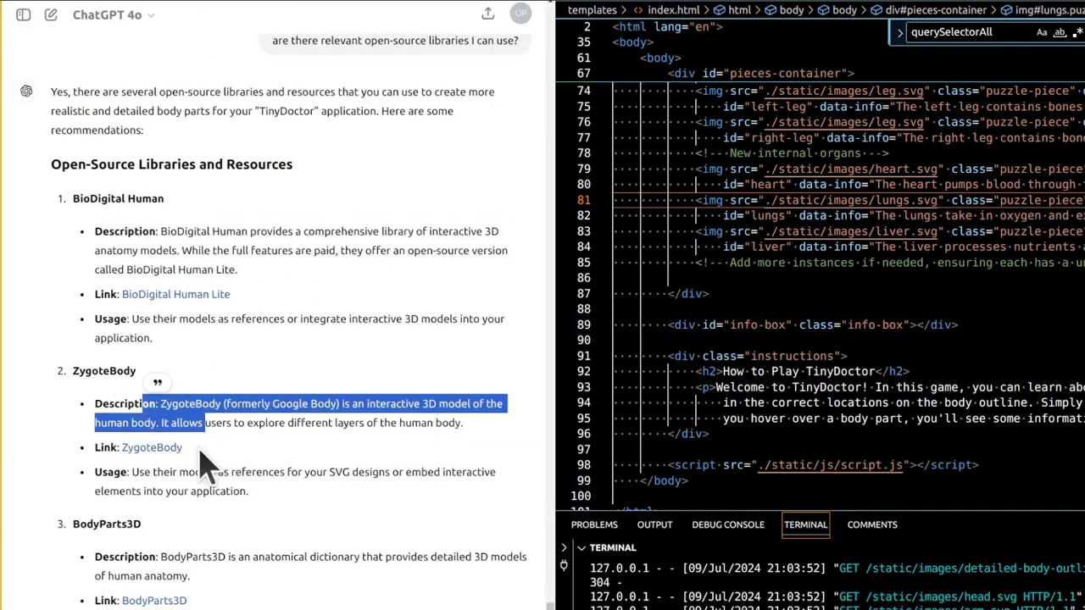
drag(145, 472, 167, 472)
drag(244, 474, 279, 507)
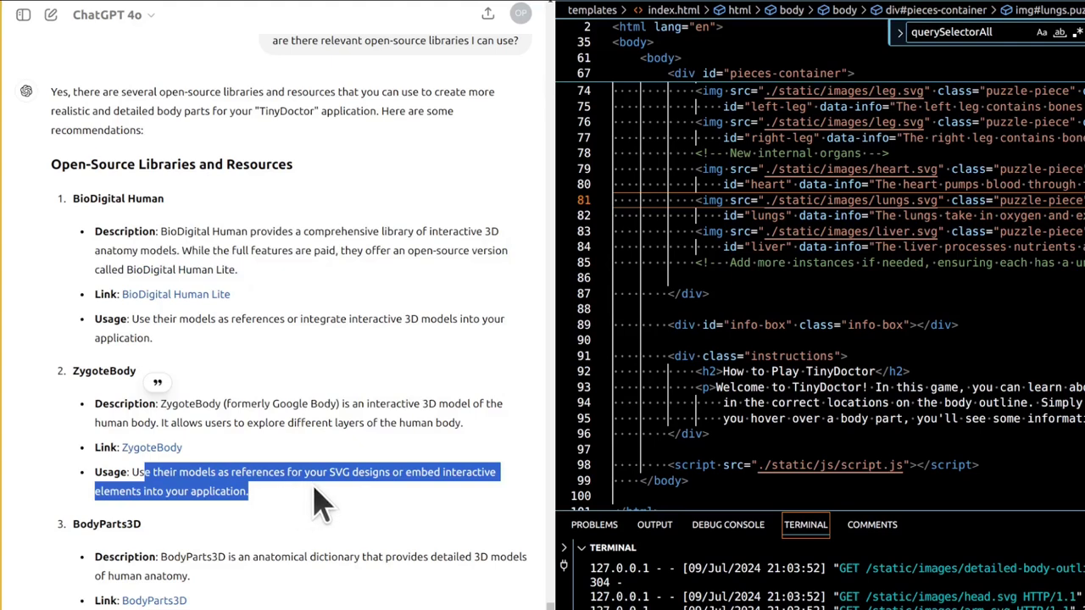
scroll(301, 513, down, 2)
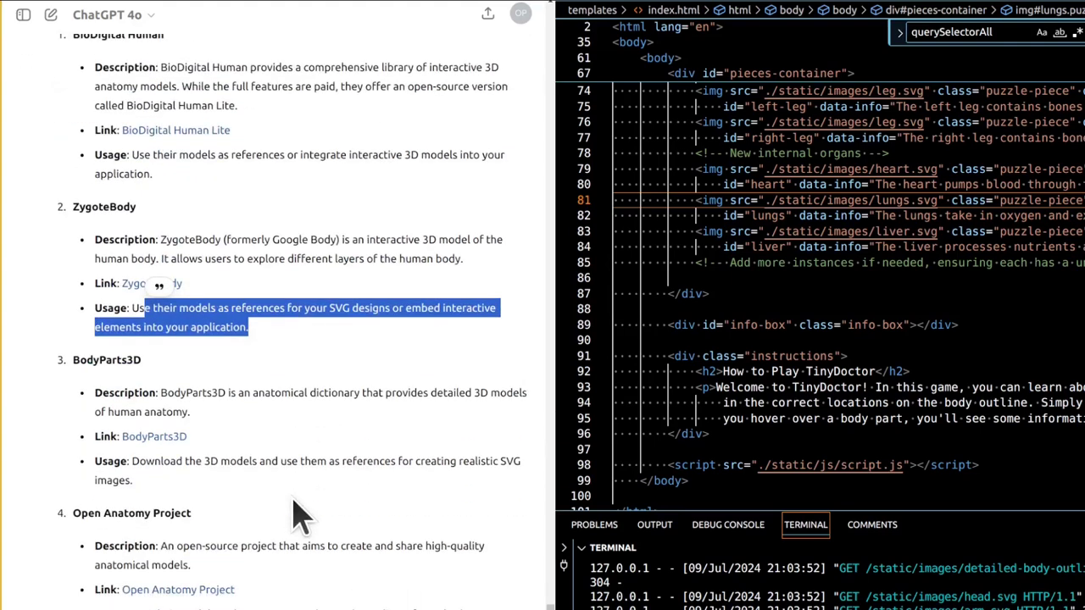
drag(109, 393, 116, 426)
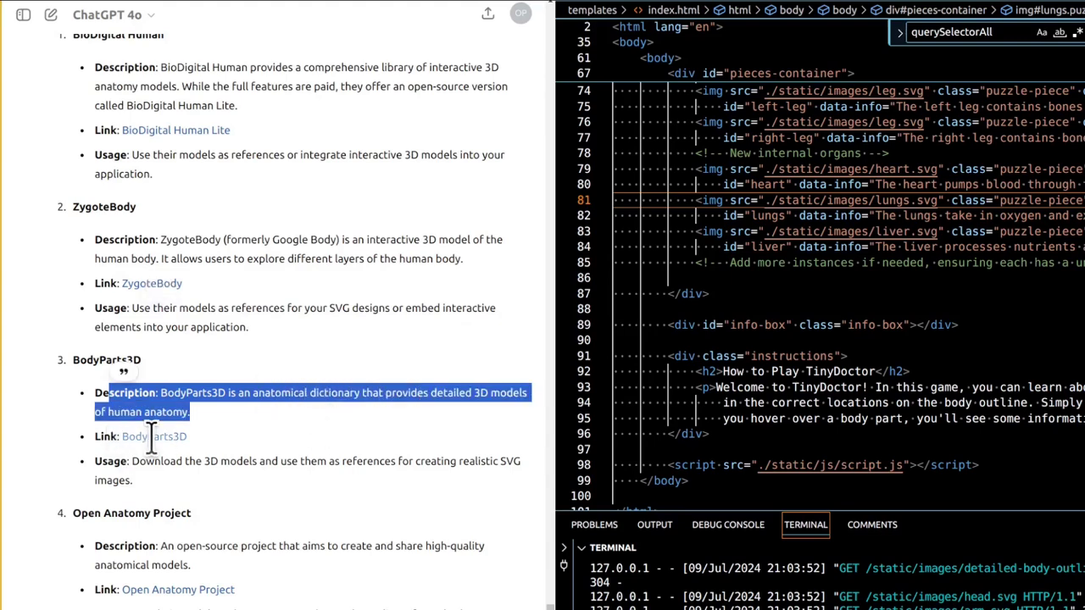
scroll(174, 596, down, 3)
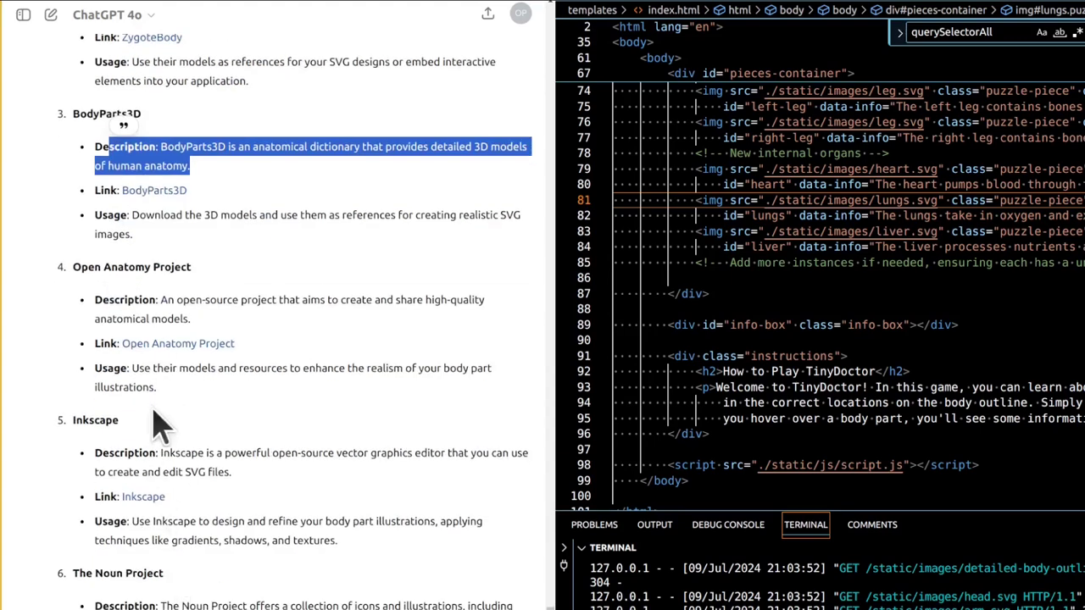
Open the Open Anatomy Project link from the ChatGPT answer in a separate tab.
right_click(183, 344)
click(254, 456)
click(339, 1)
Look through the Open Anatomy Project home page, including its goal, atlases, software and sponsors sections.
scroll(276, 254, down, 6)
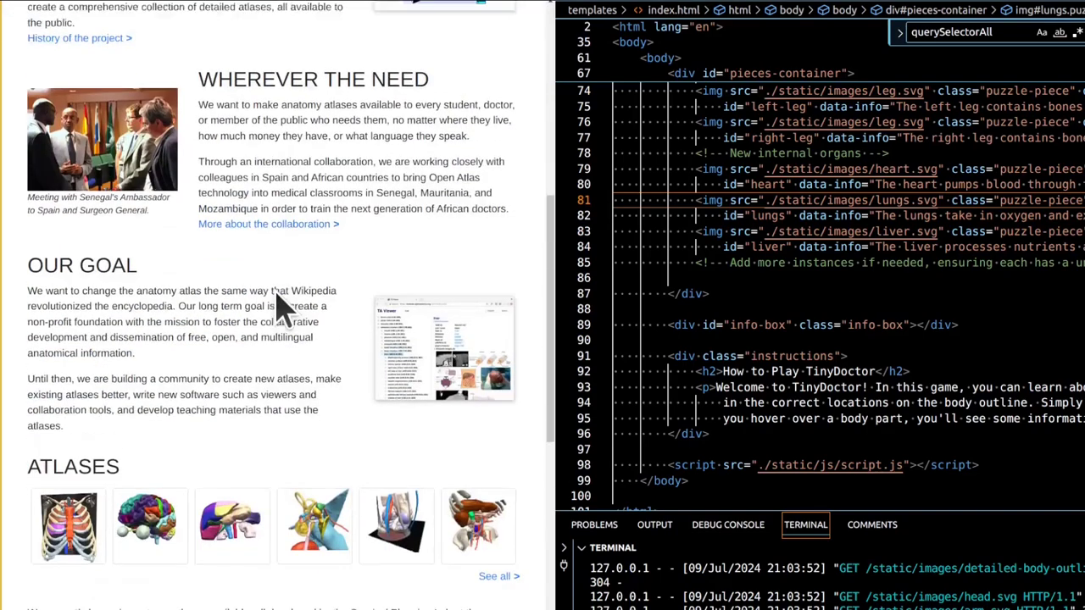
scroll(254, 296, up, 3)
scroll(218, 298, up, 3)
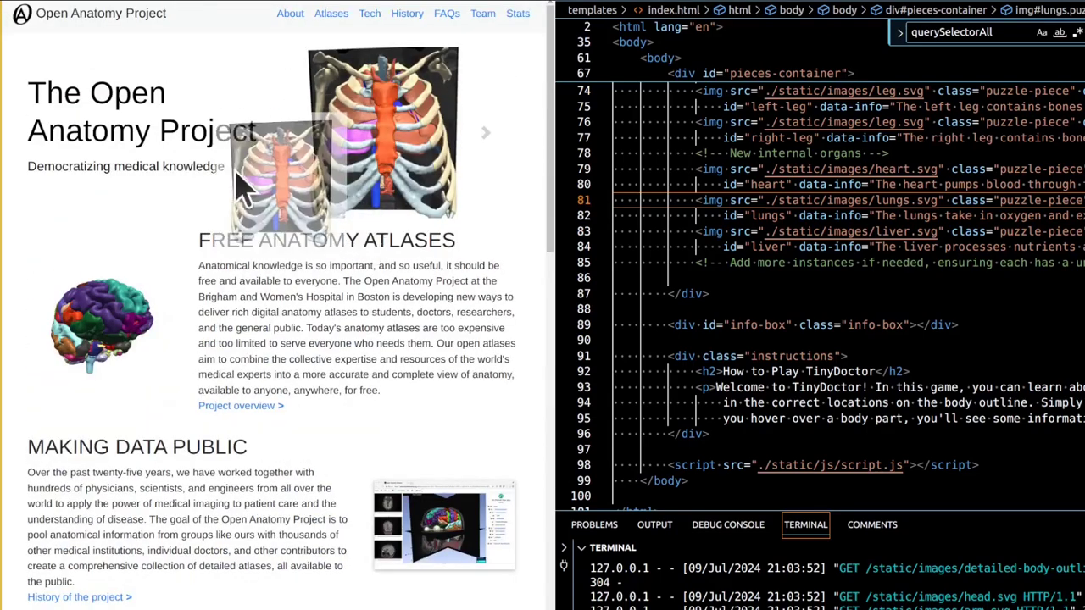
scroll(254, 356, down, 4)
scroll(271, 428, down, 7)
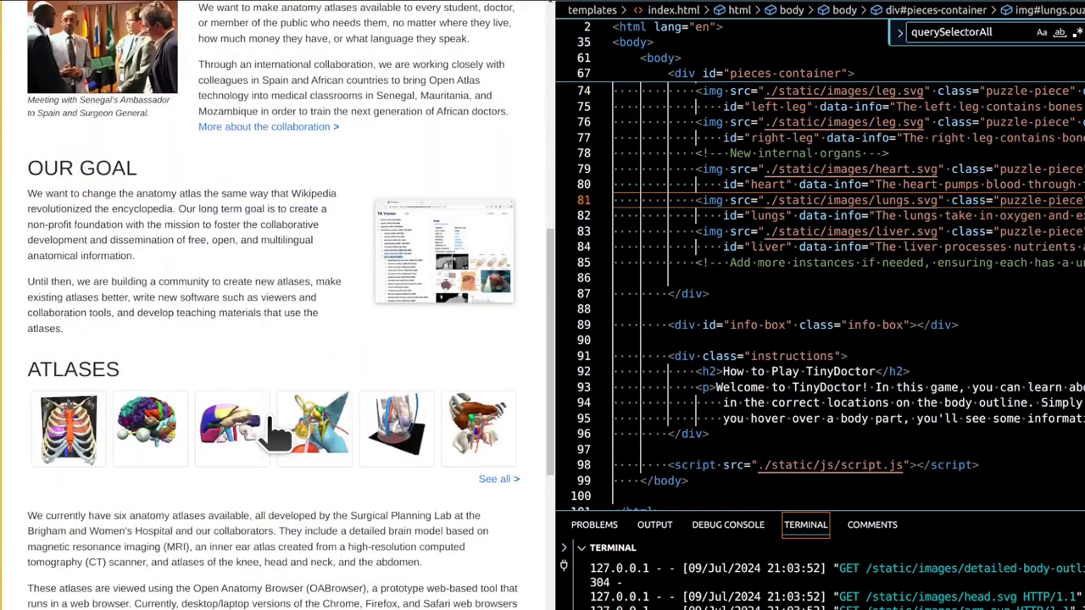
scroll(271, 437, down, 2)
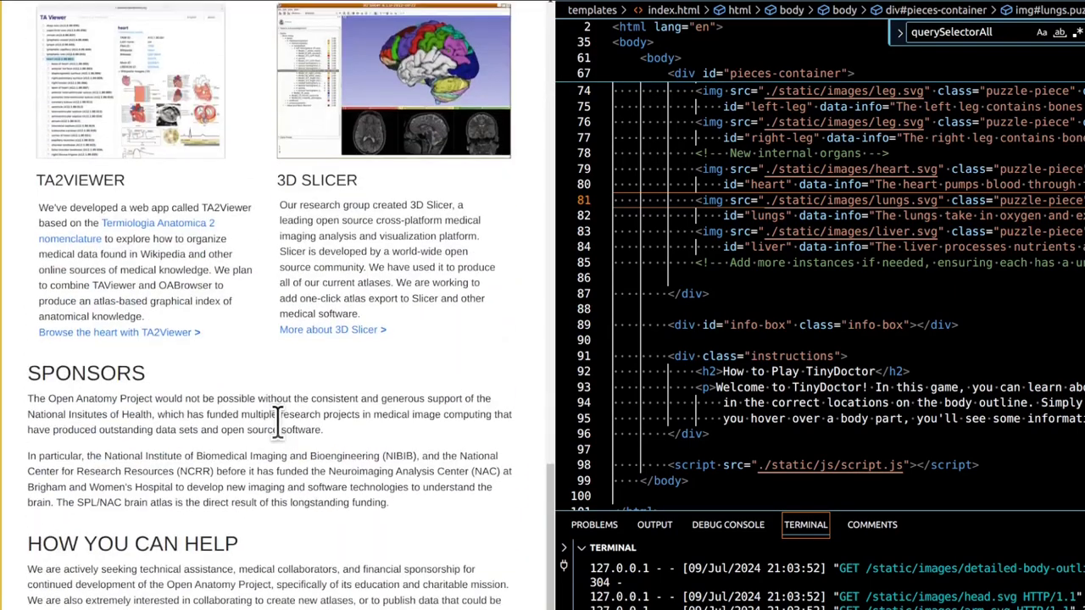
scroll(279, 428, up, 2)
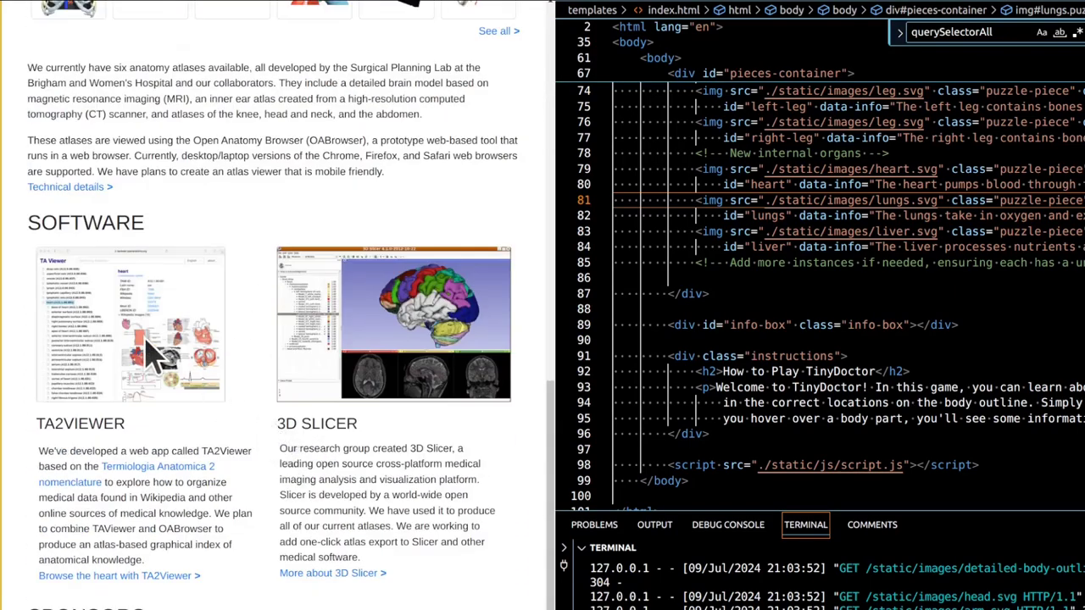
scroll(322, 470, down, 3)
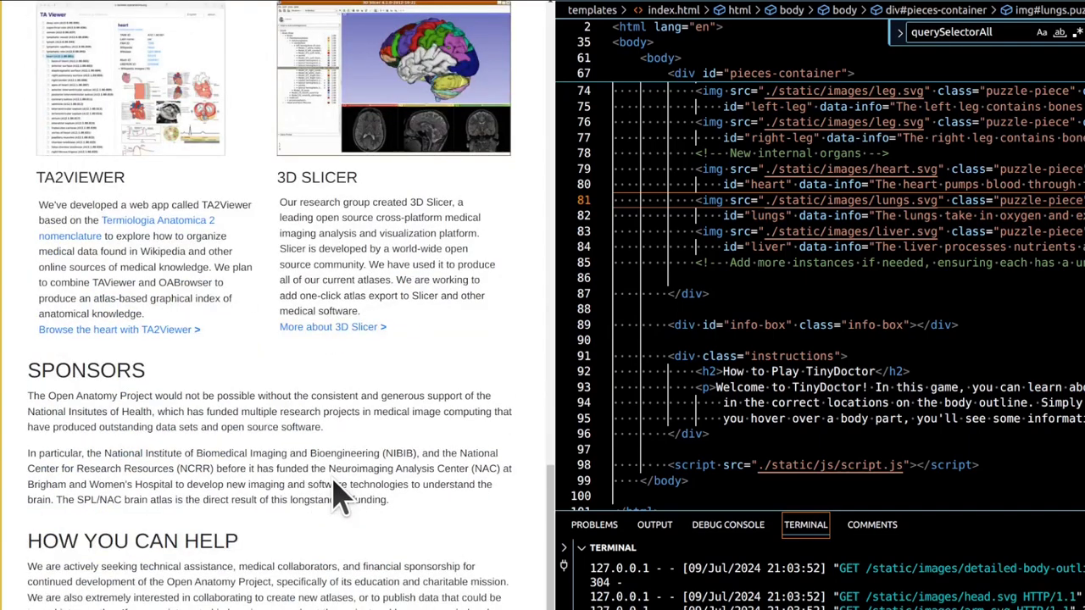
scroll(339, 496, up, 5)
Open the SPL/NAC Brain Atlas page and look through its description.
scroll(288, 356, up, 2)
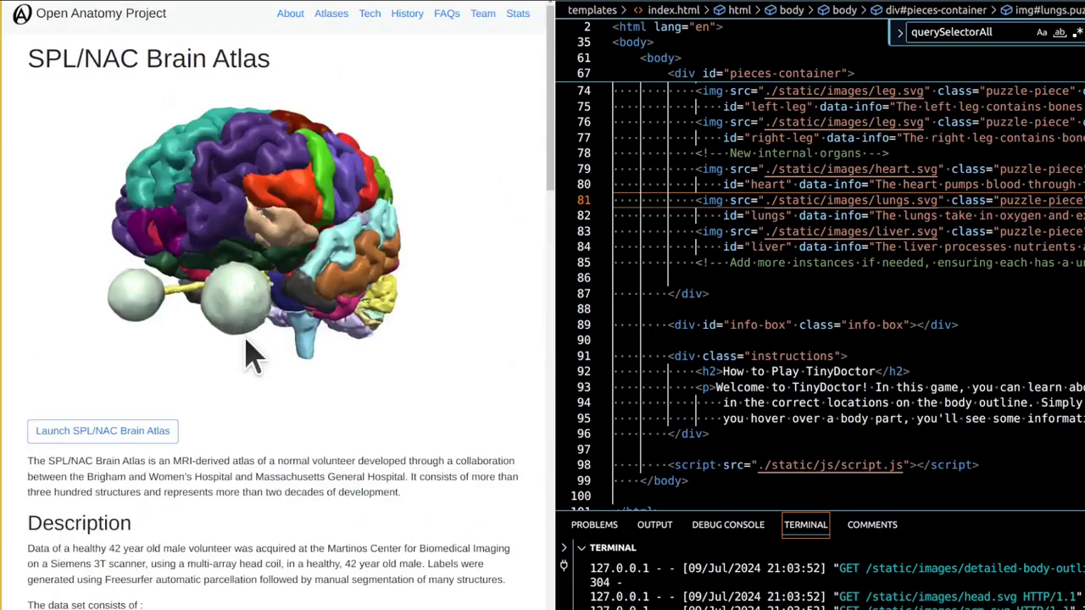
scroll(276, 407, down, 5)
scroll(245, 481, up, 5)
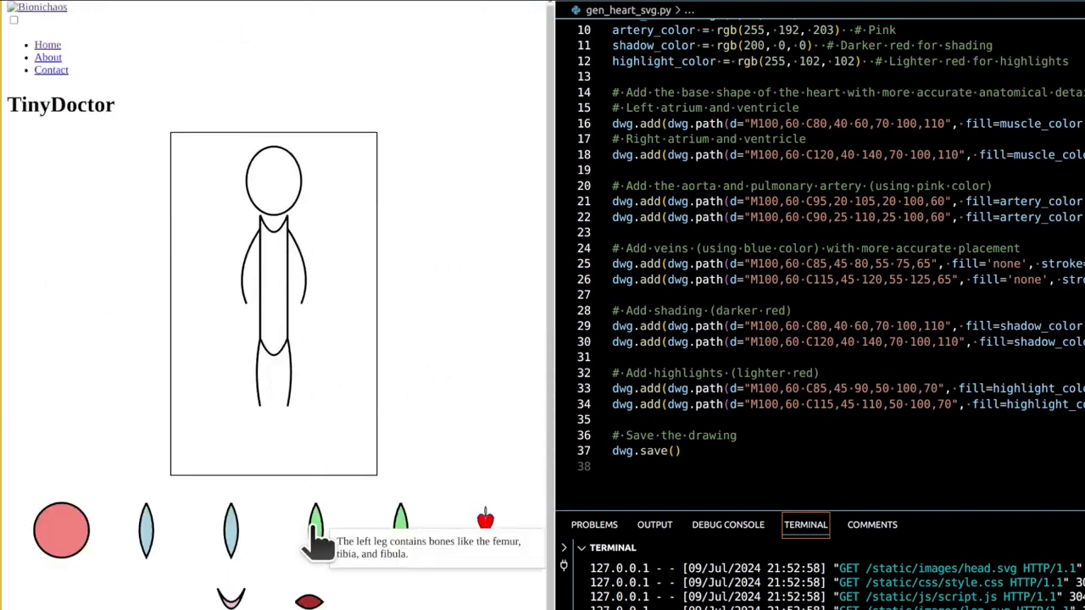
Place the heart, both leg pieces and both arm pieces on the TinyDoctor body outline.
drag(315, 508, 292, 383)
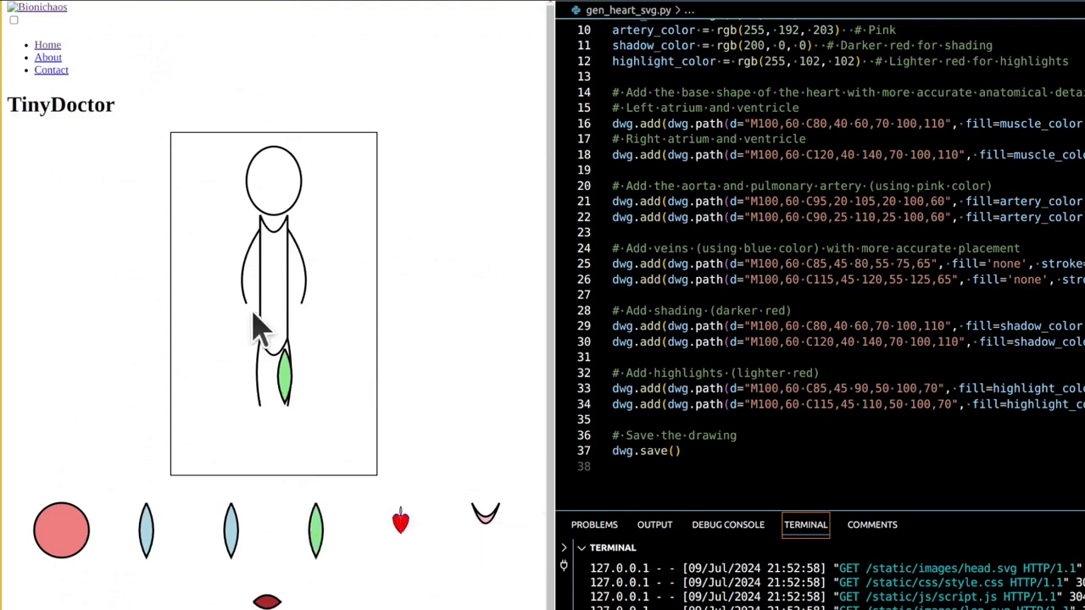
drag(407, 533, 300, 290)
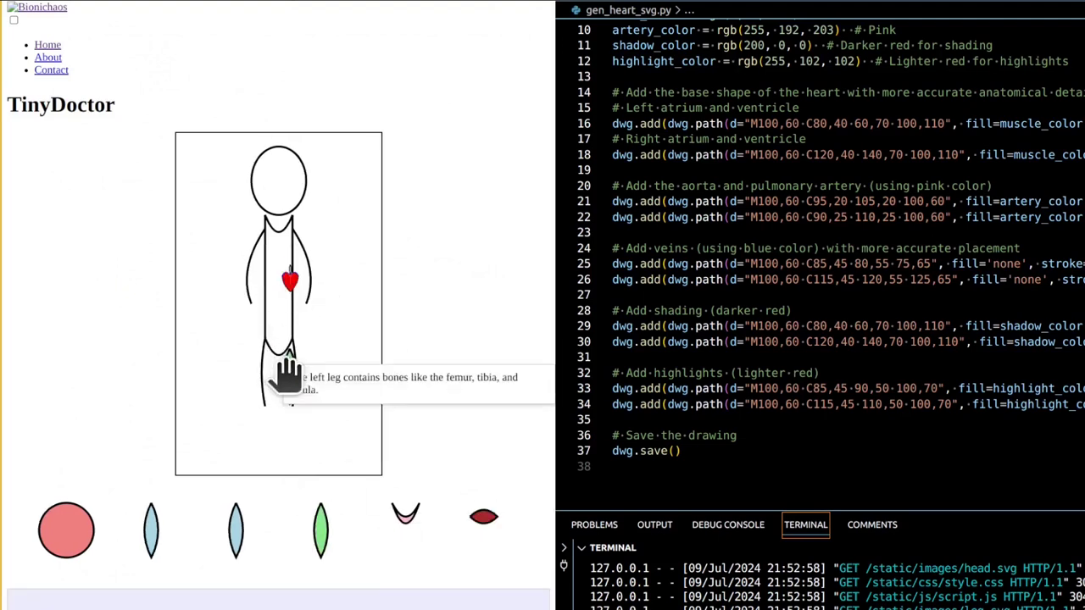
drag(323, 535, 264, 388)
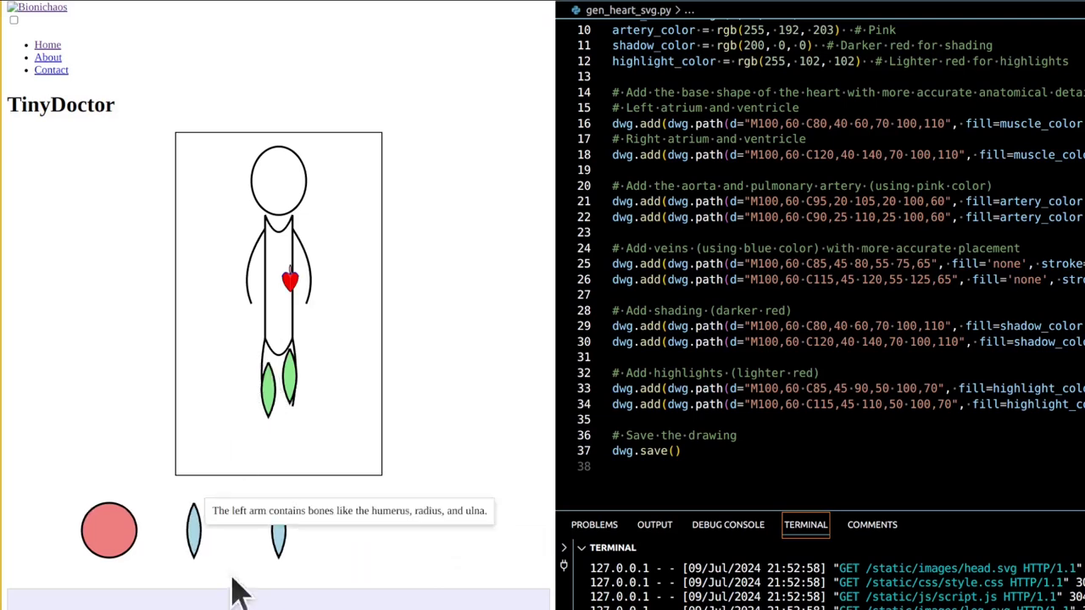
drag(191, 534, 253, 285)
drag(246, 522, 320, 282)
Reposition the right arm piece beside the torso and place the pink lungs piece below the legs.
key(ctrl+plus)
key(ctrl+plus)
key(ctrl+plus)
key(ctrl+plus)
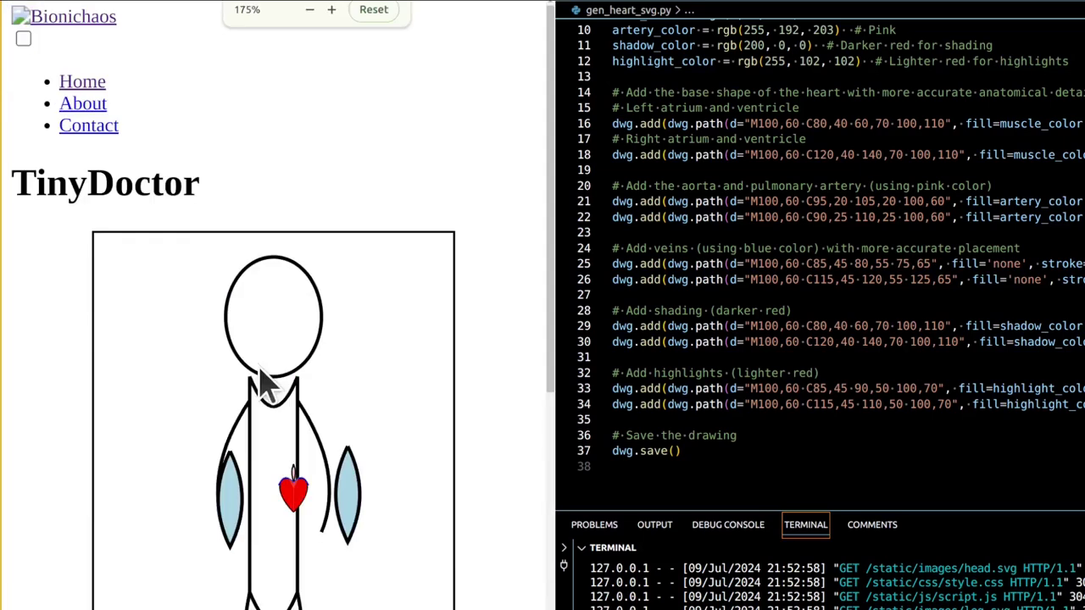
mouse_move(292, 495)
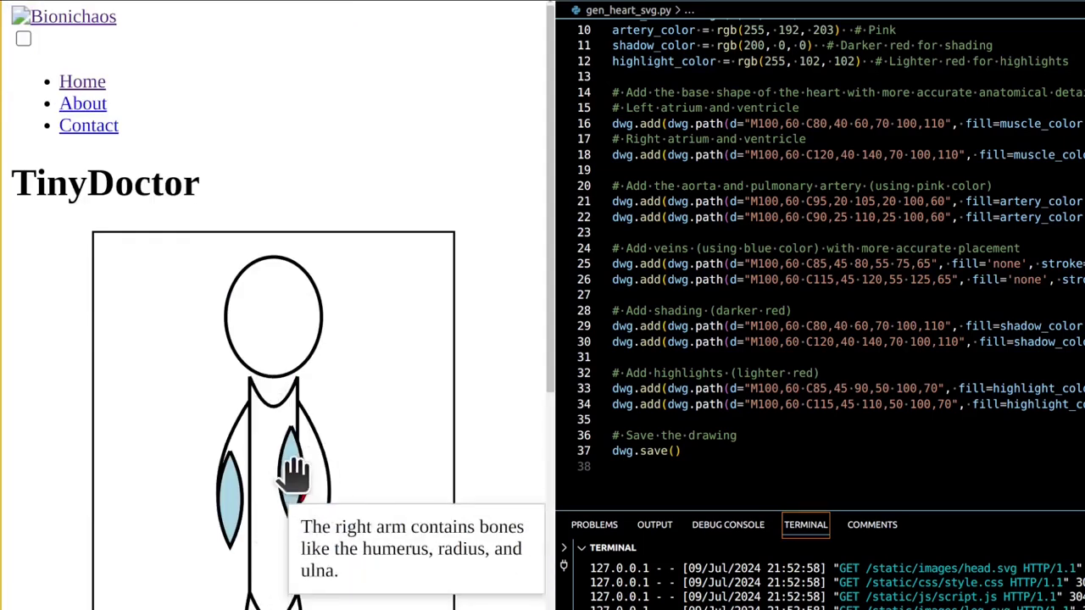
drag(293, 470, 332, 493)
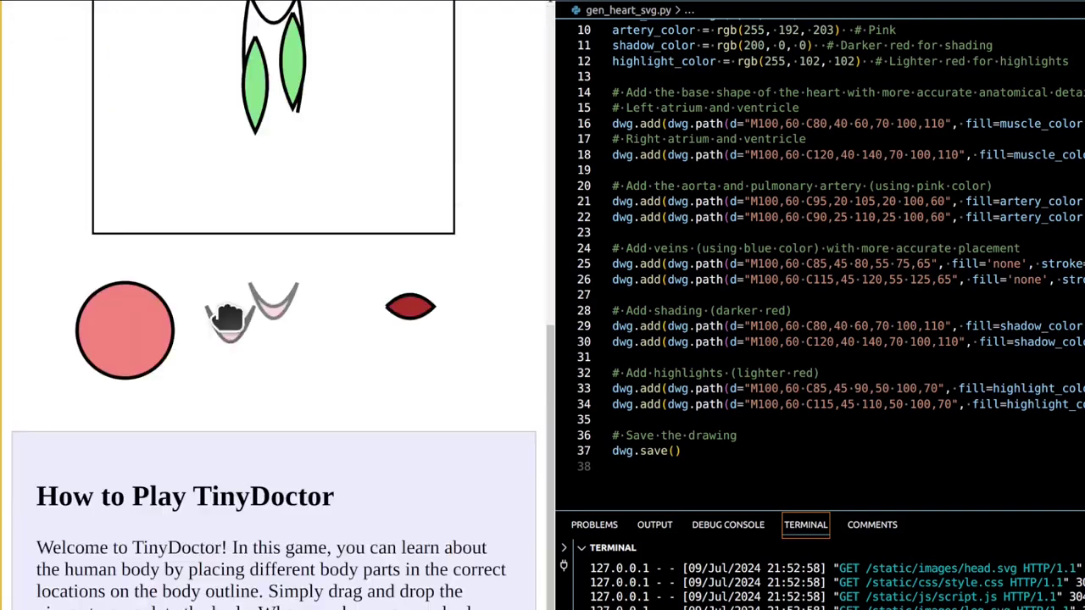
drag(228, 319, 272, 165)
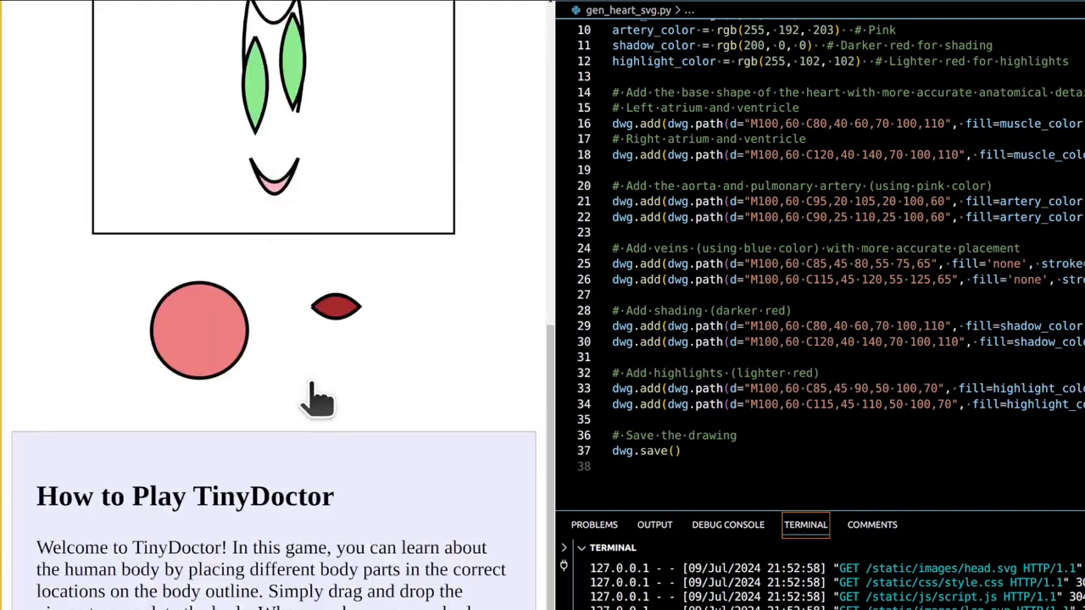
key(ctrl+0)
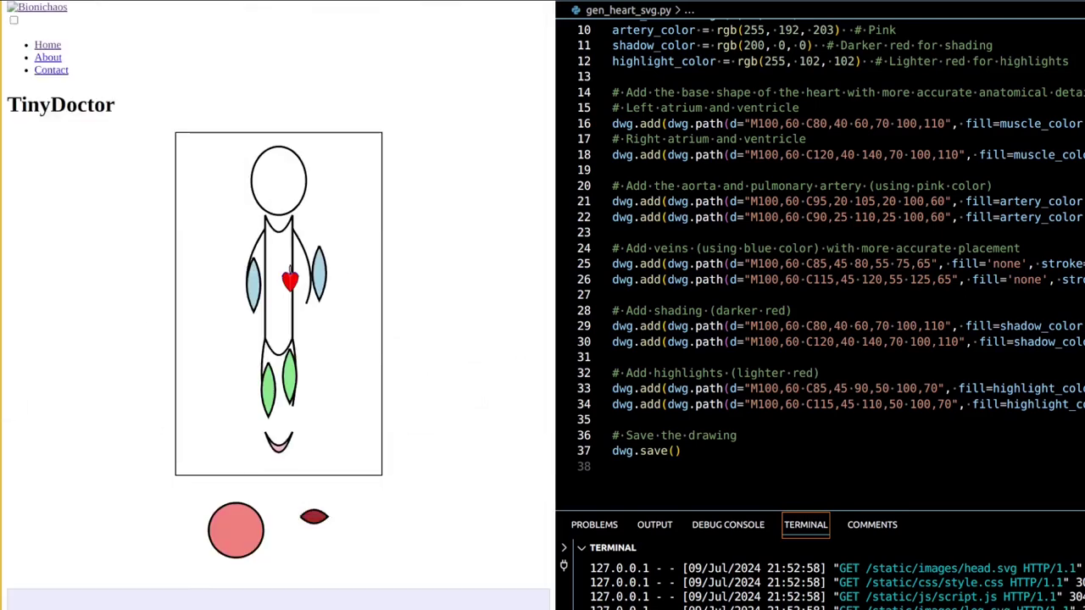
Open the TinyDoctor page from the BioniChaos home page.
key(alt+Left)
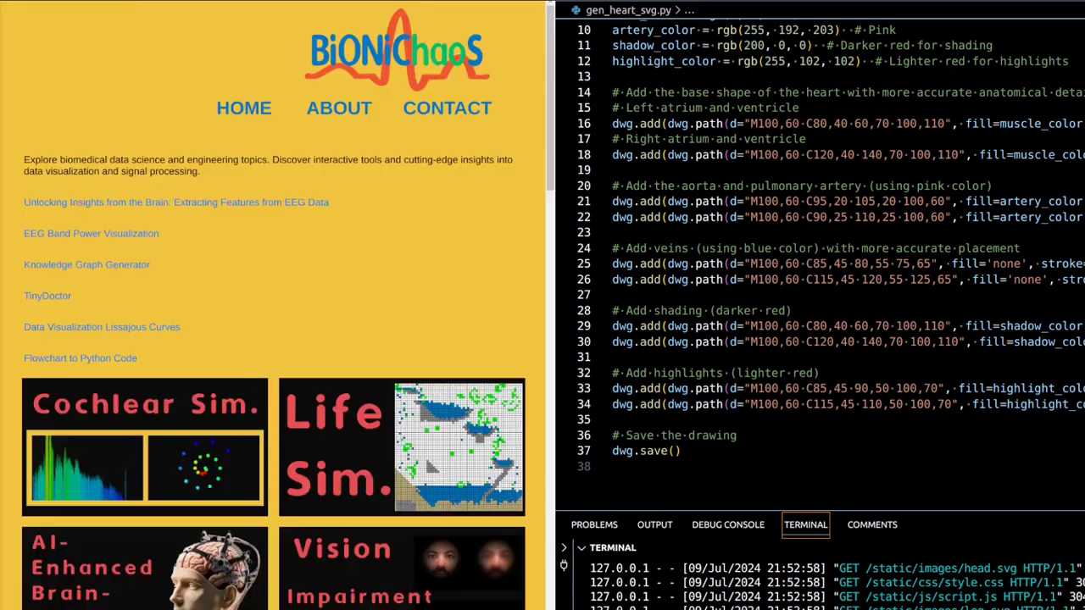
click(44, 296)
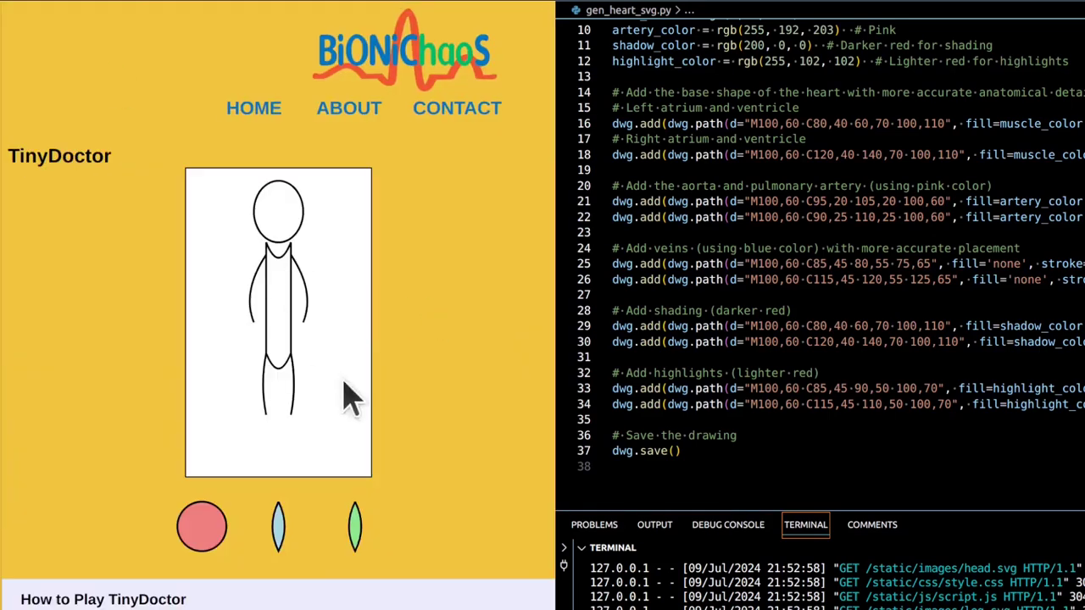
click(21, 11)
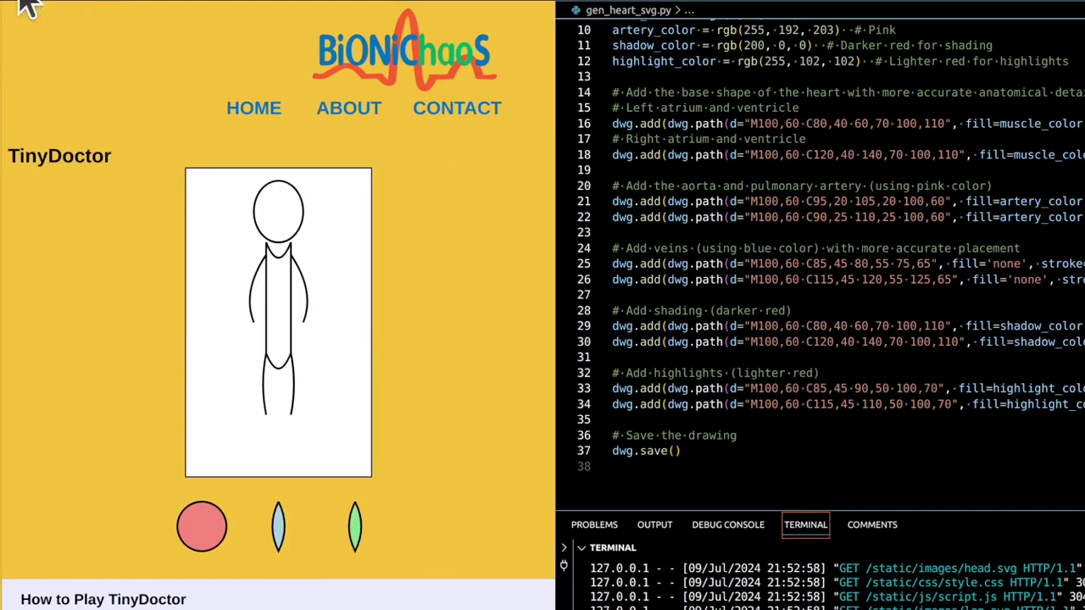